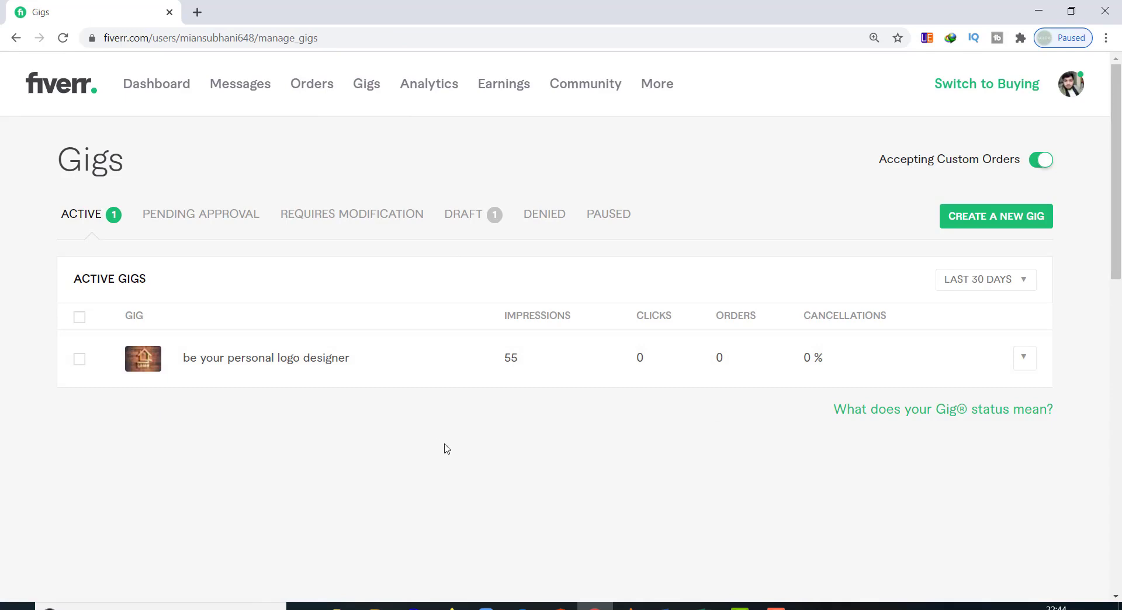
- Create a new gig titled "do any microsoft excel spreadsheet function, formula, vba, macro and charts"
click(973, 224)
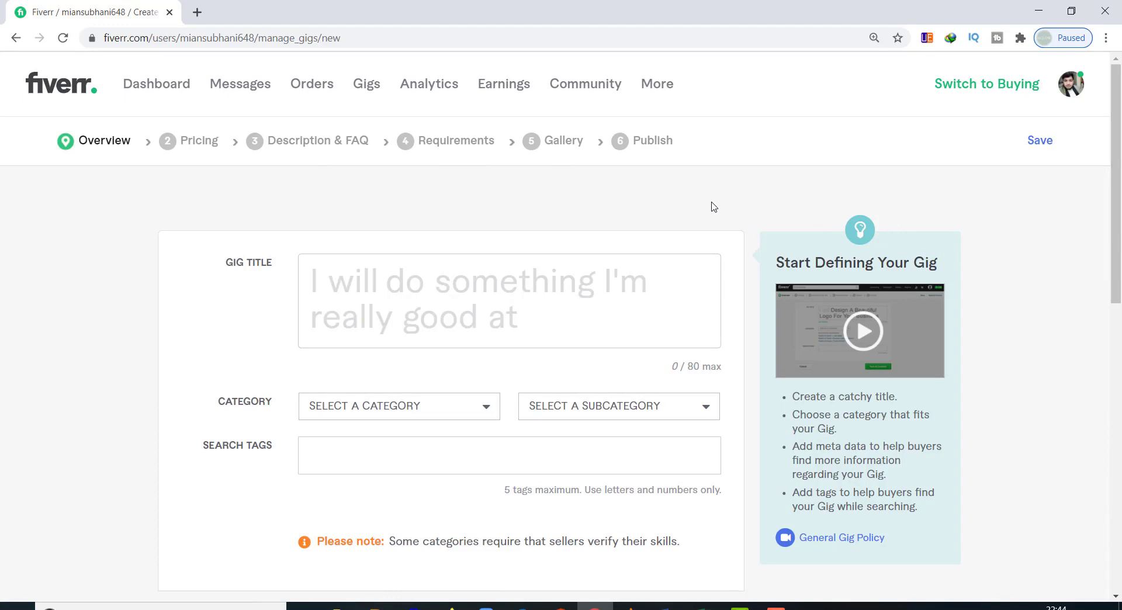
click(456, 267)
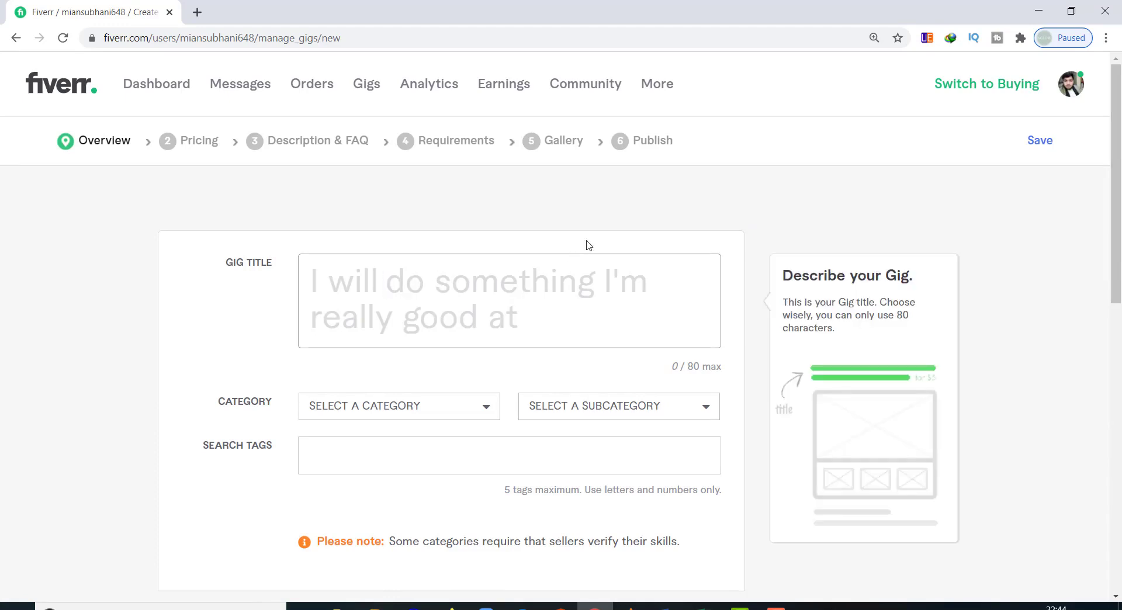
key(ctrl+v)
click(704, 311)
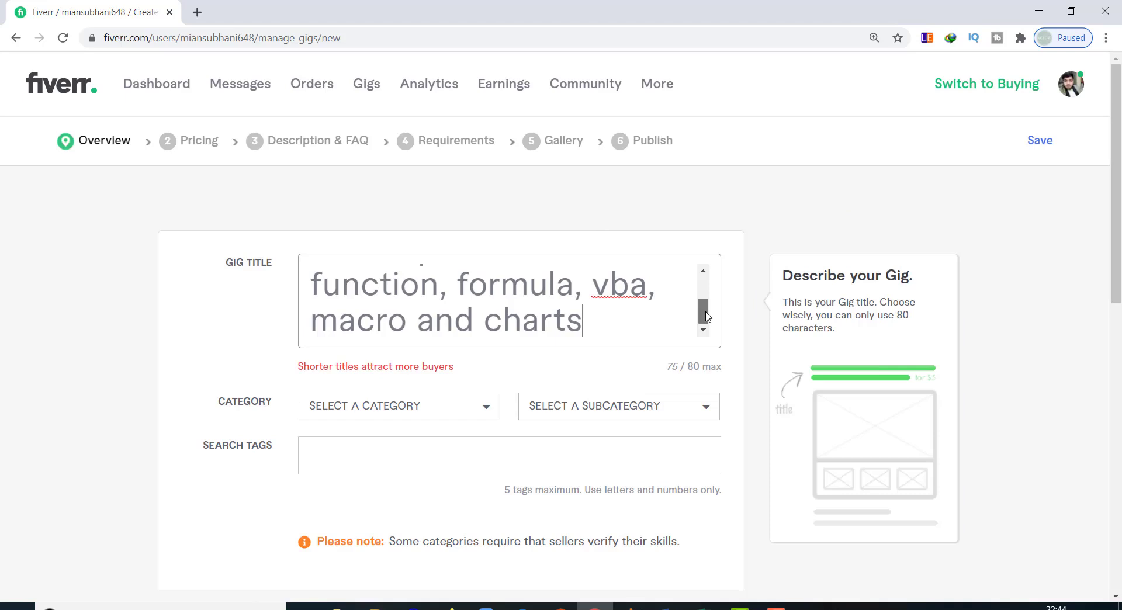
drag(706, 316, 706, 293)
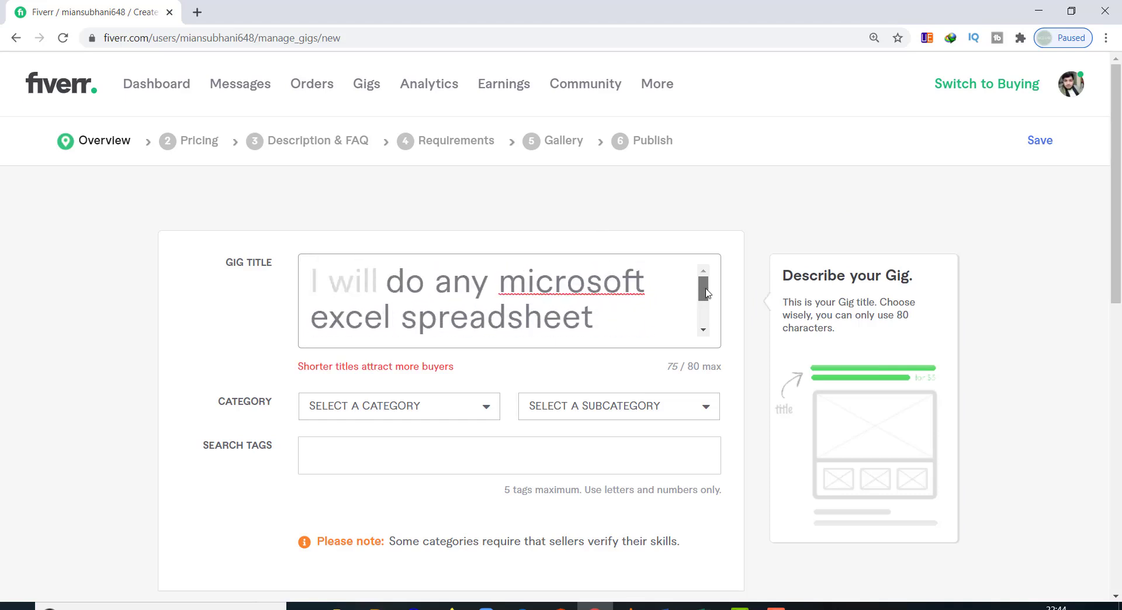
click(704, 331)
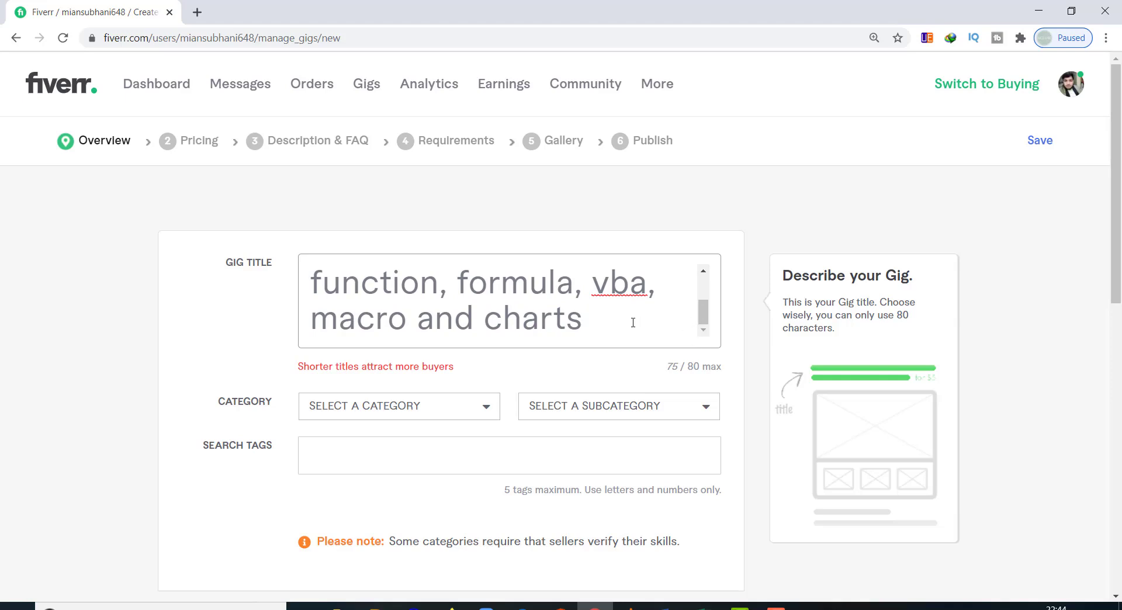
key(Return)
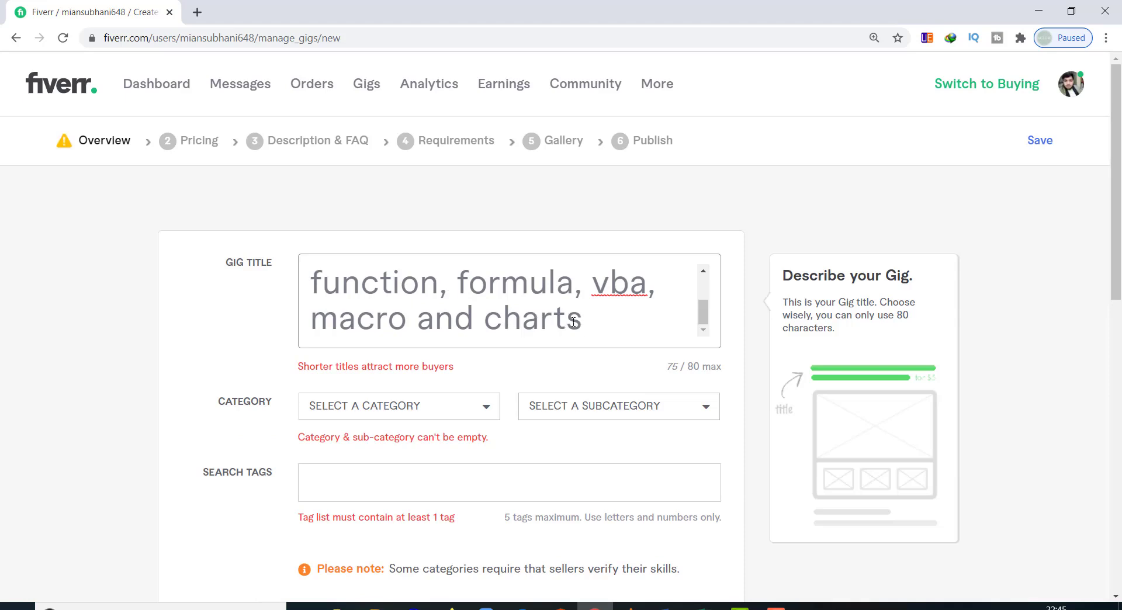
- Shorten the gig title by removing the word "function," before "formula"
click(574, 288)
key(Left)
key(Left)
key(Left)
key(Left)
key(Left)
key(Left)
key(Left)
key(BackSpace)
key(BackSpace)
key(BackSpace)
key(BackSpace)
key(BackSpace)
key(BackSpace)
key(BackSpace)
key(BackSpace)
key(BackSpace)
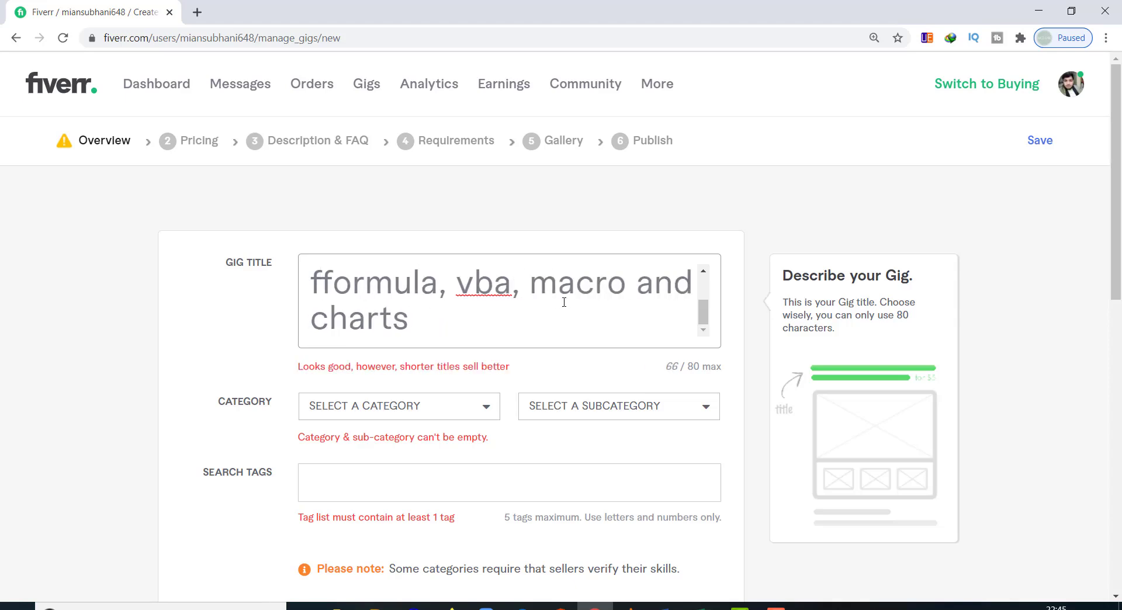
key(BackSpace)
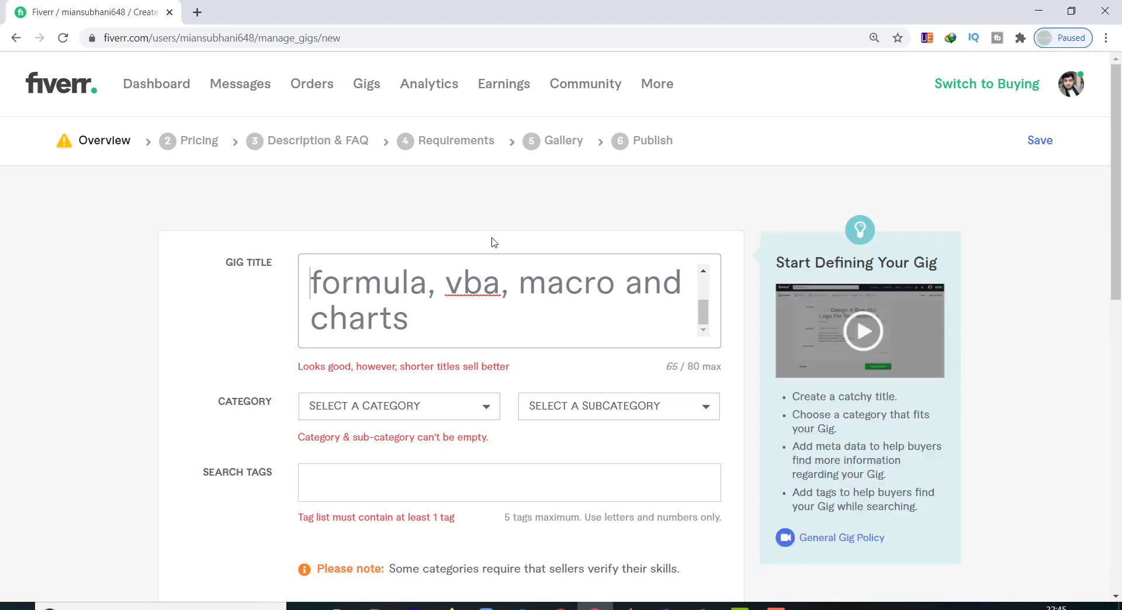
- Remove "vba," from the gig title so that "macro" directly follows "formula,"
scroll(498, 288, up, 2)
scroll(441, 294, down, 2)
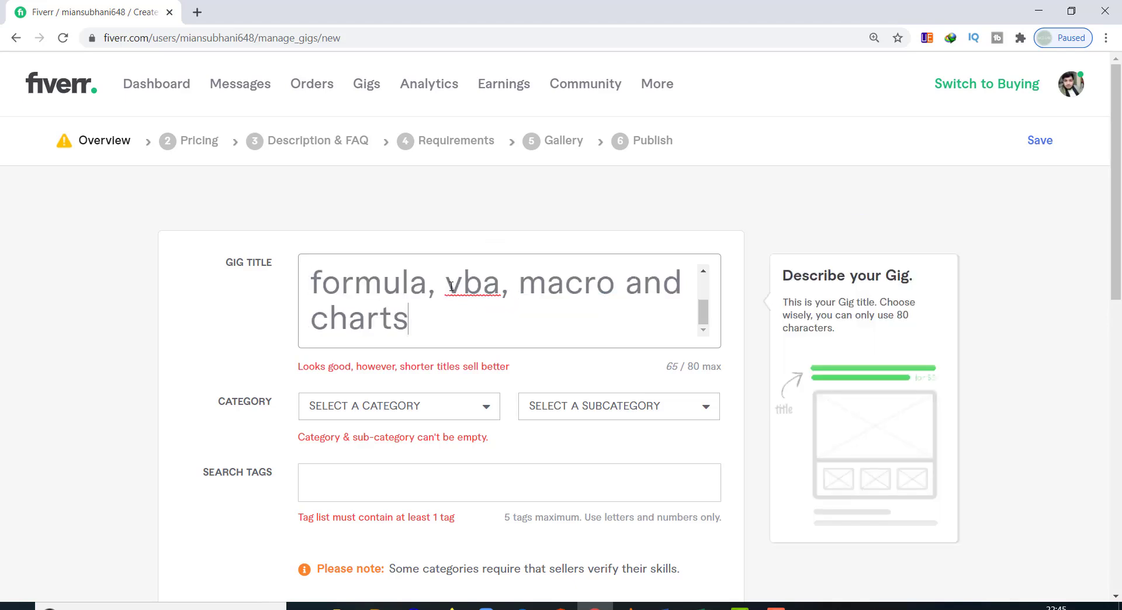
click(519, 289)
key(BackSpace)
key(BackSpace)
key(BackSpace)
key(BackSpace)
key(BackSpace)
key(BackSpace)
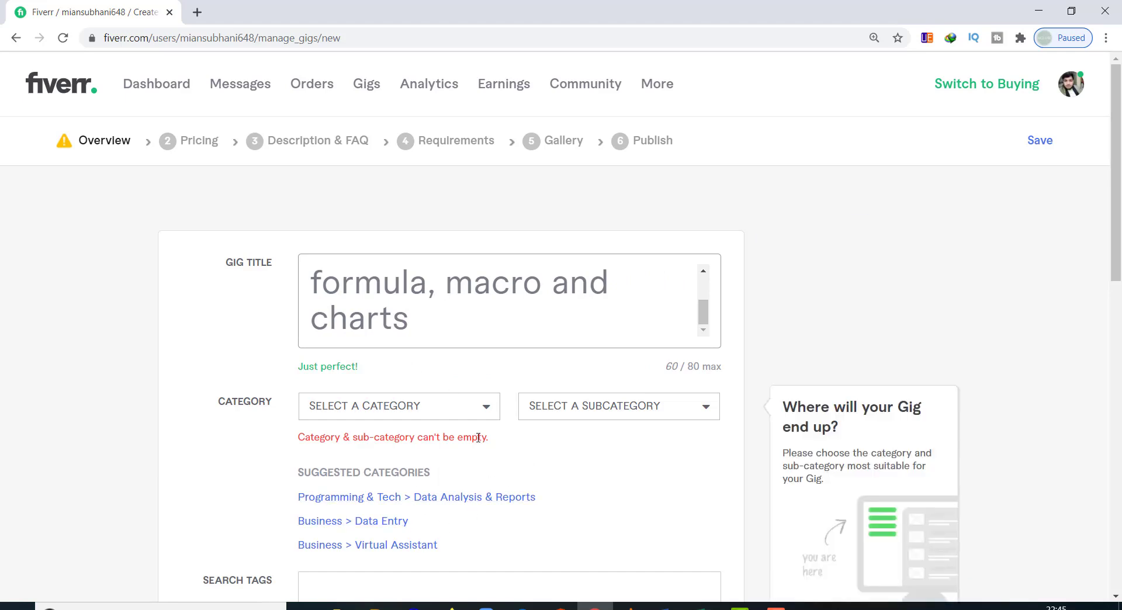
- Assign the gig to the suggested category Programming & Tech > Data Analysis & Reports
scroll(478, 438, down, 3)
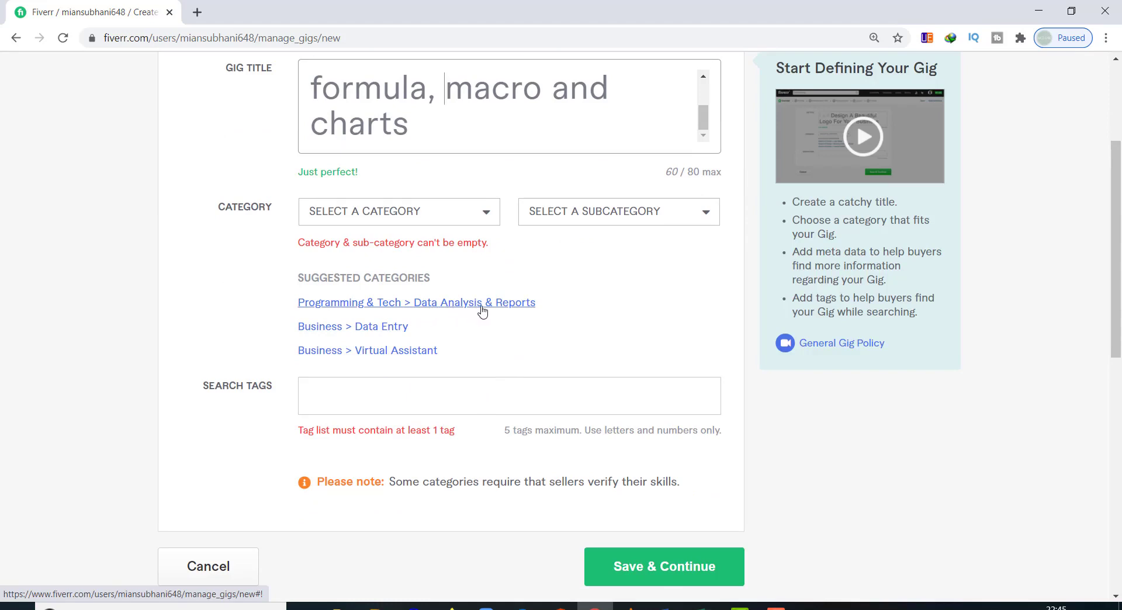
click(392, 331)
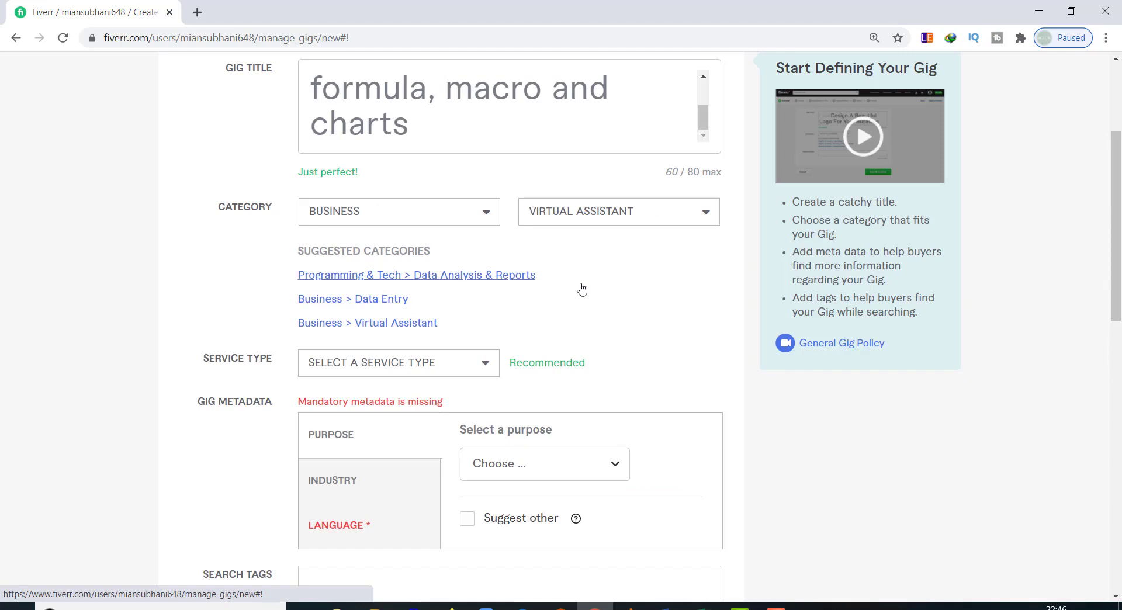
click(510, 275)
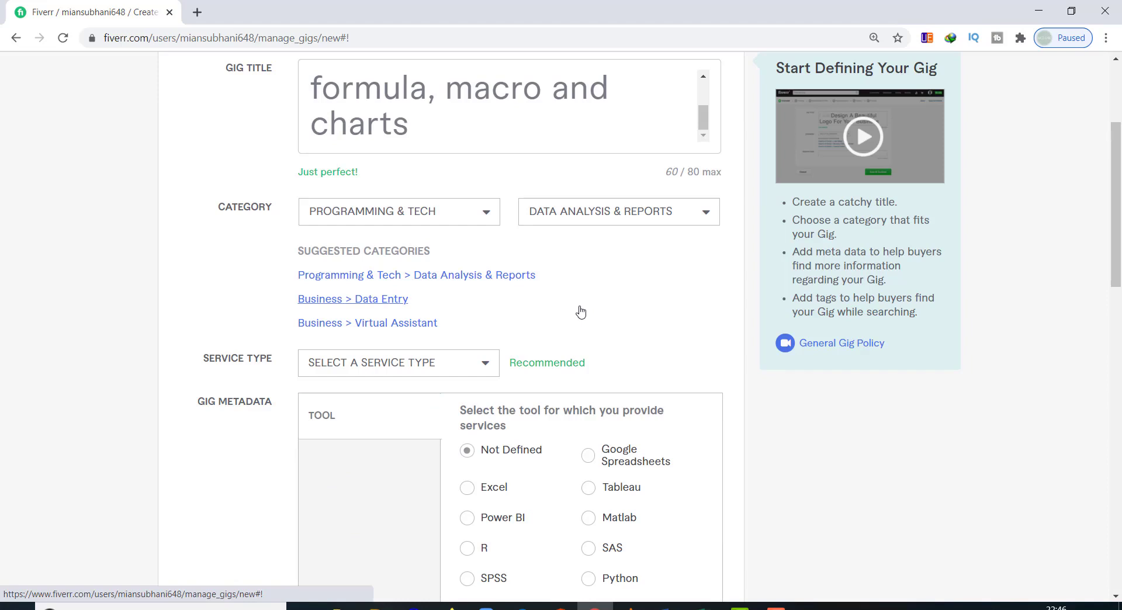
- Set the gig's service type to VBA/Macros and its tool metadata to Excel
click(433, 372)
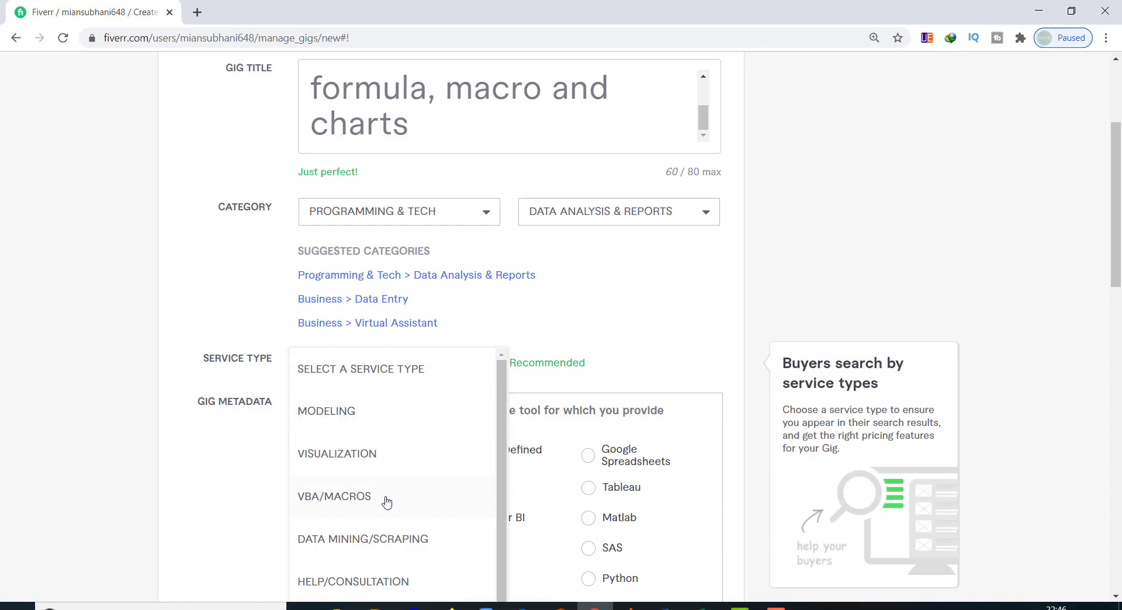
scroll(396, 532, down, 4)
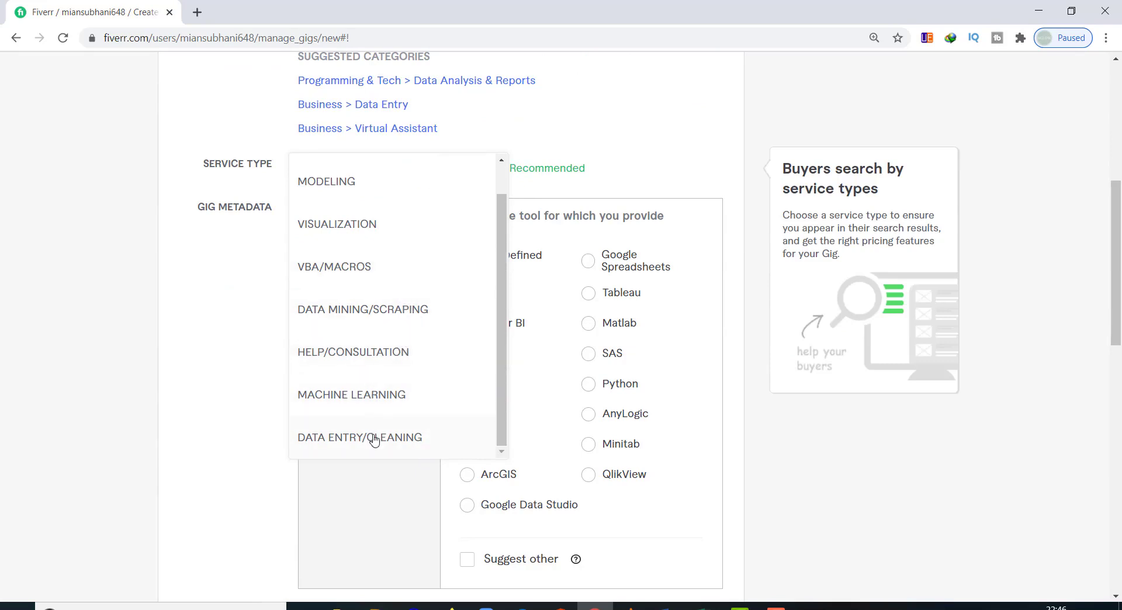
click(374, 270)
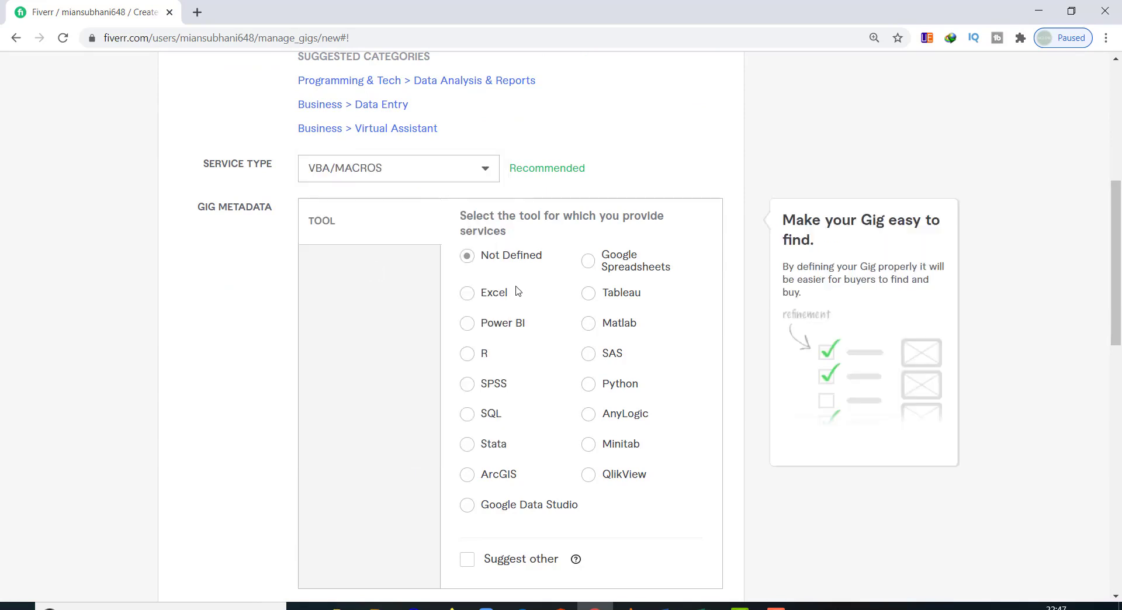
click(469, 296)
- Add the search tags MS Excel, Excel Macro, Excel Spreadsheet, Excel VBA and Microsoft Excel, and save the overview to continue to pricing
scroll(534, 350, down, 3)
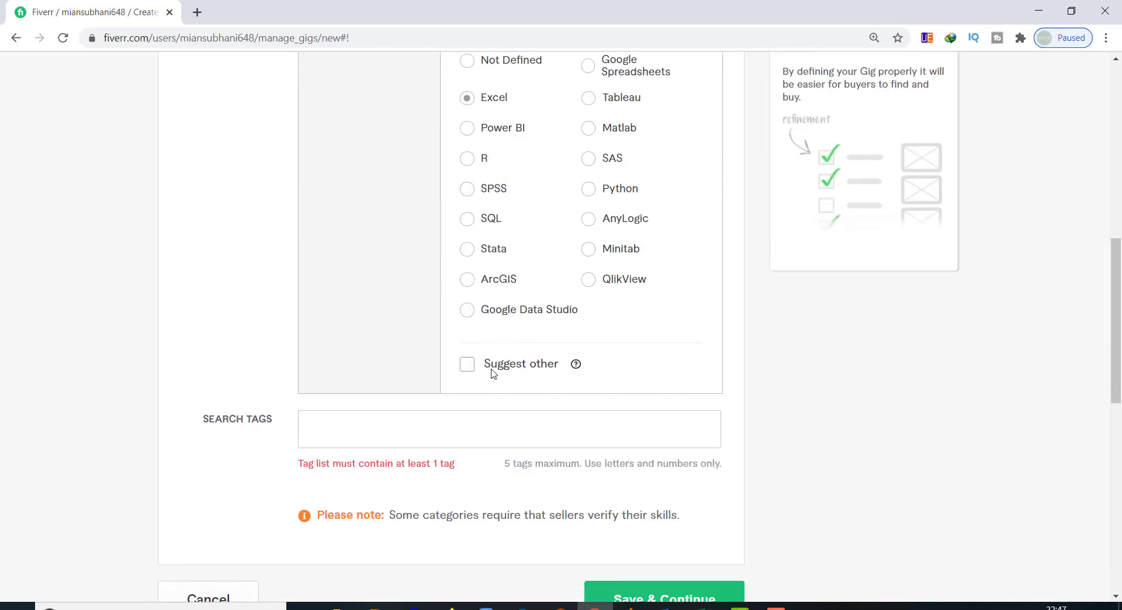
click(370, 428)
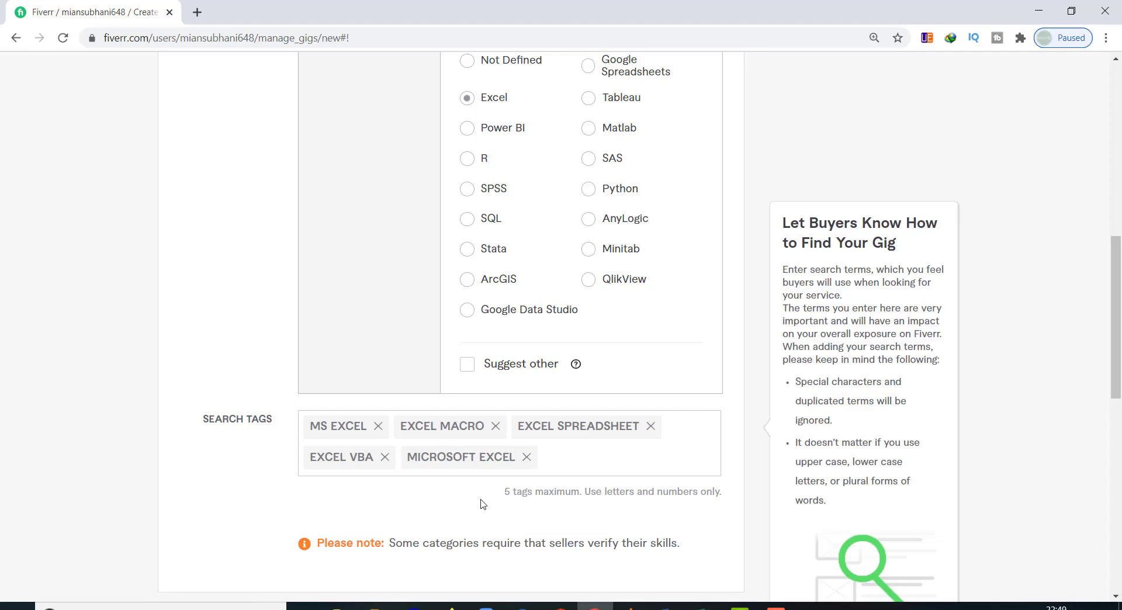
scroll(483, 501, down, 3)
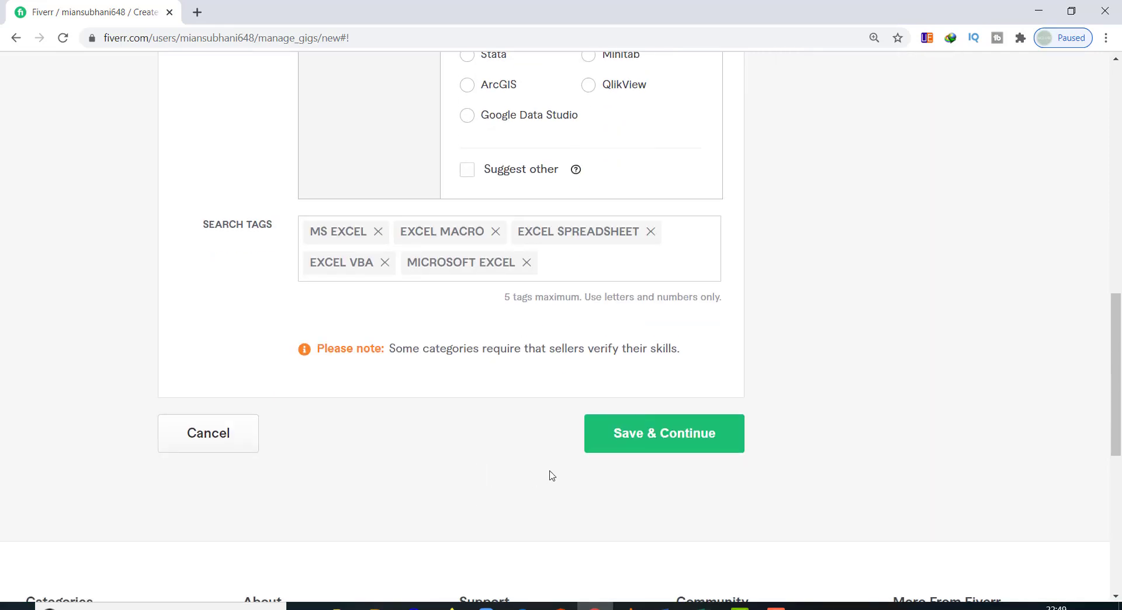
click(645, 445)
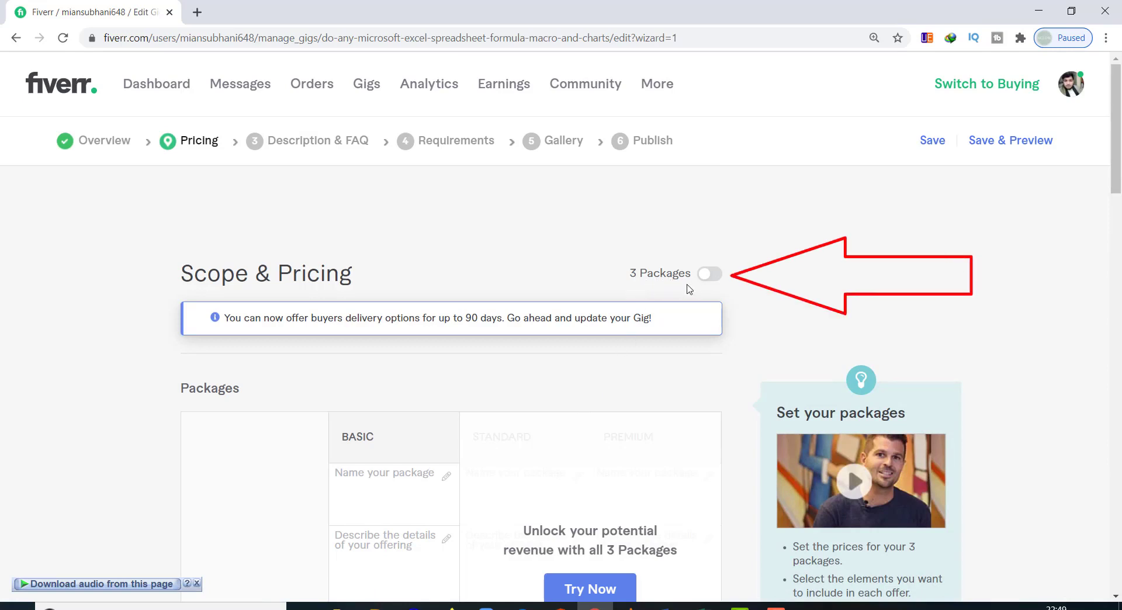
click(708, 282)
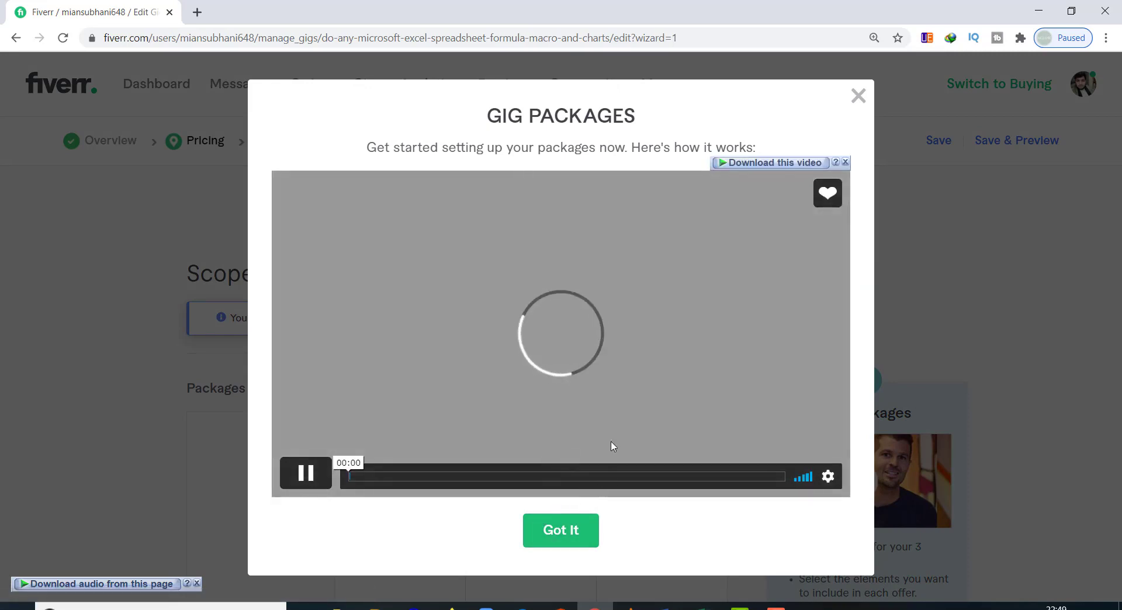
click(857, 95)
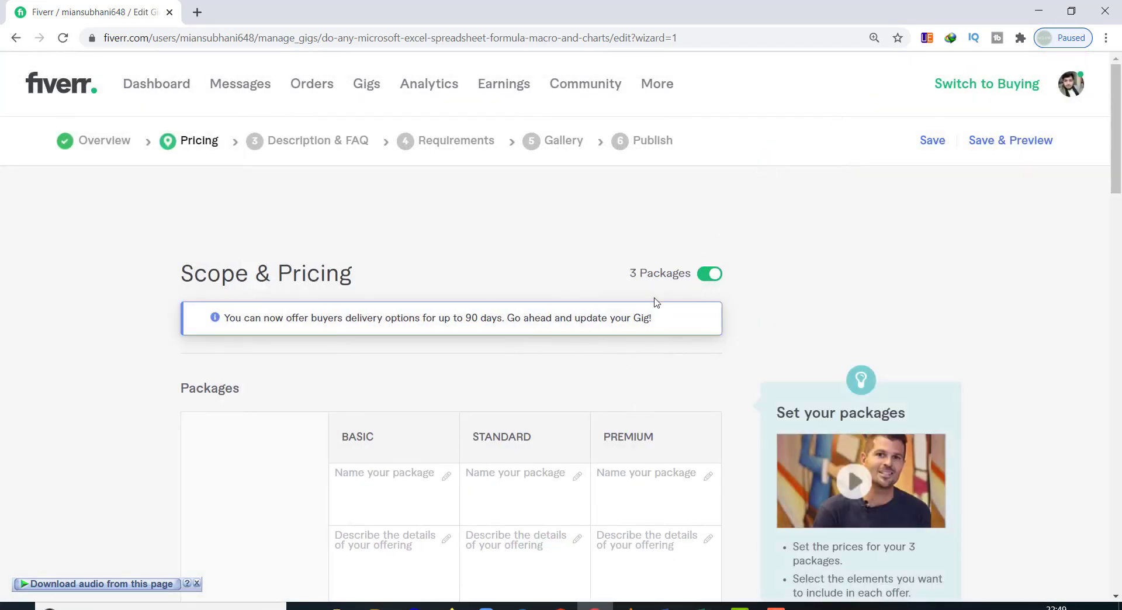
click(696, 277)
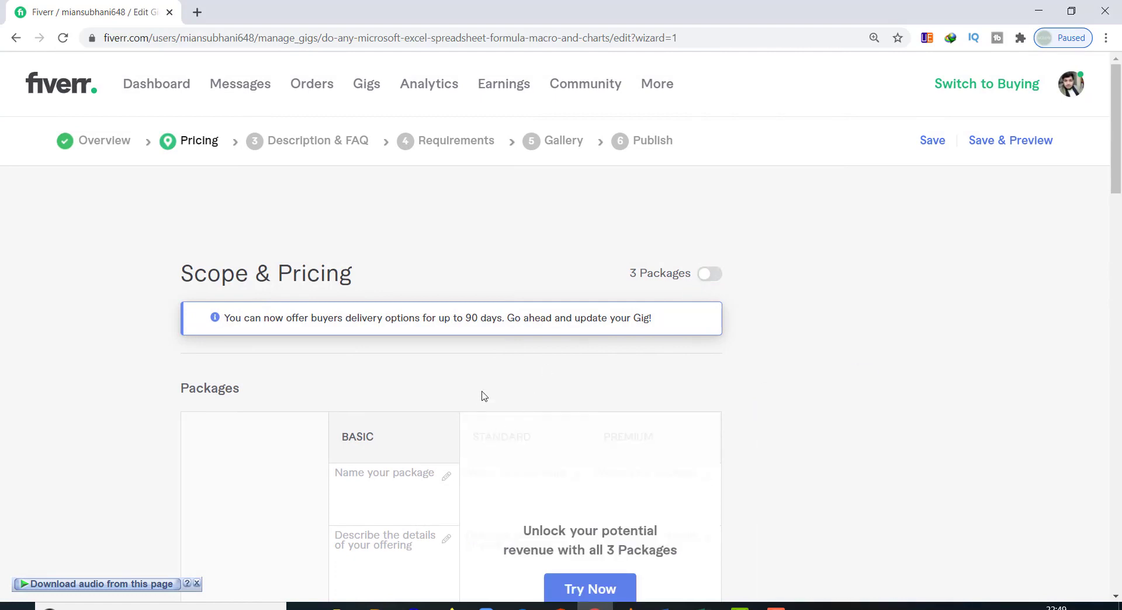
- Name the Basic package "MS Excel Work"
scroll(480, 386, down, 3)
click(364, 285)
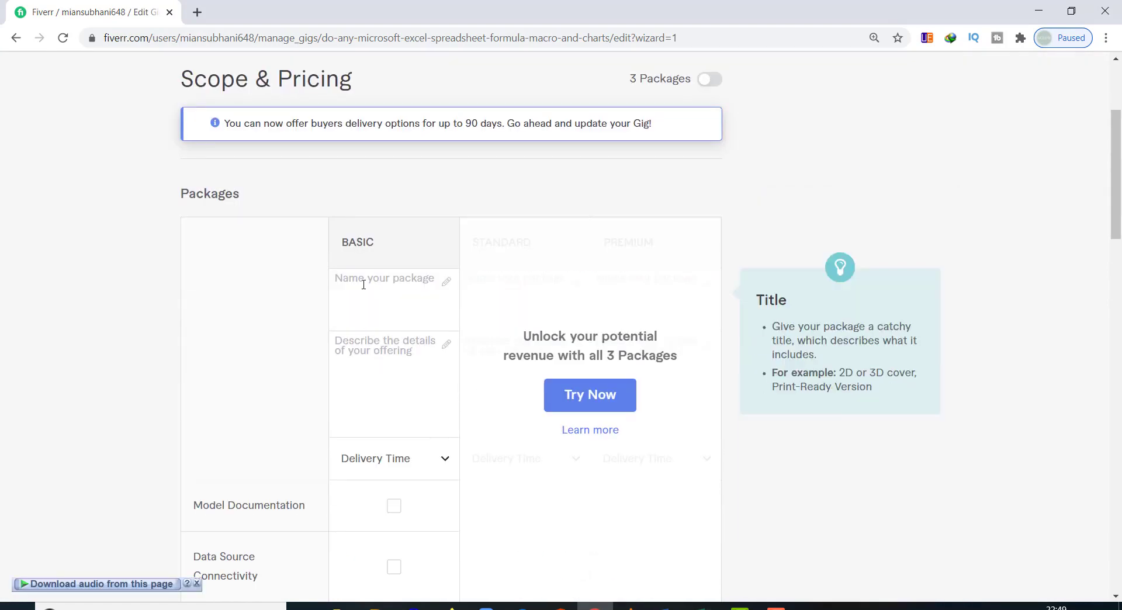
click(375, 283)
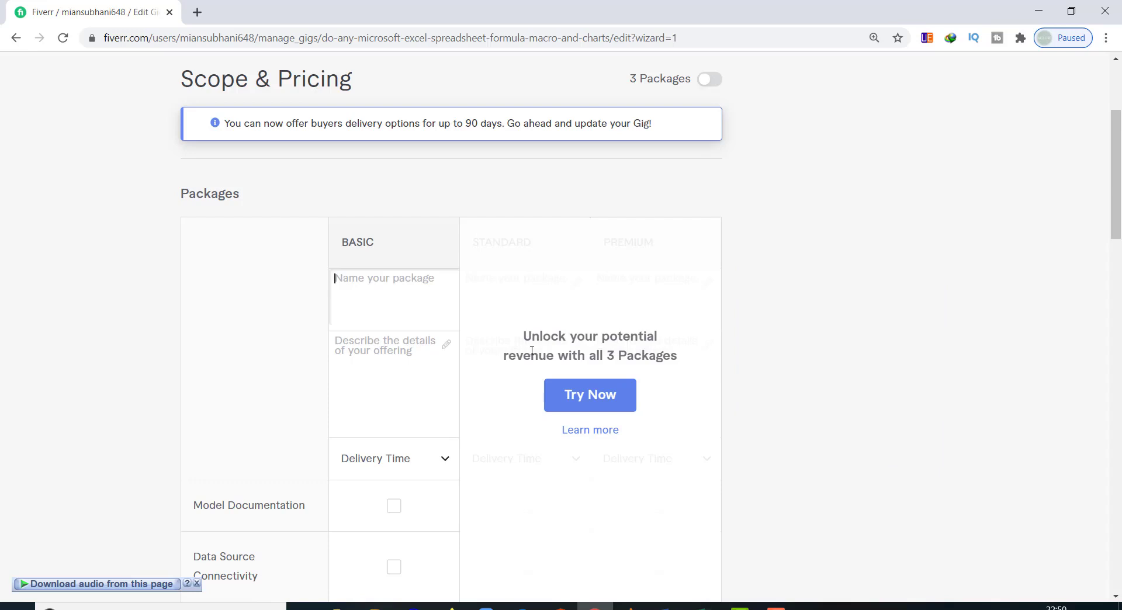
text(MS Excel Work)
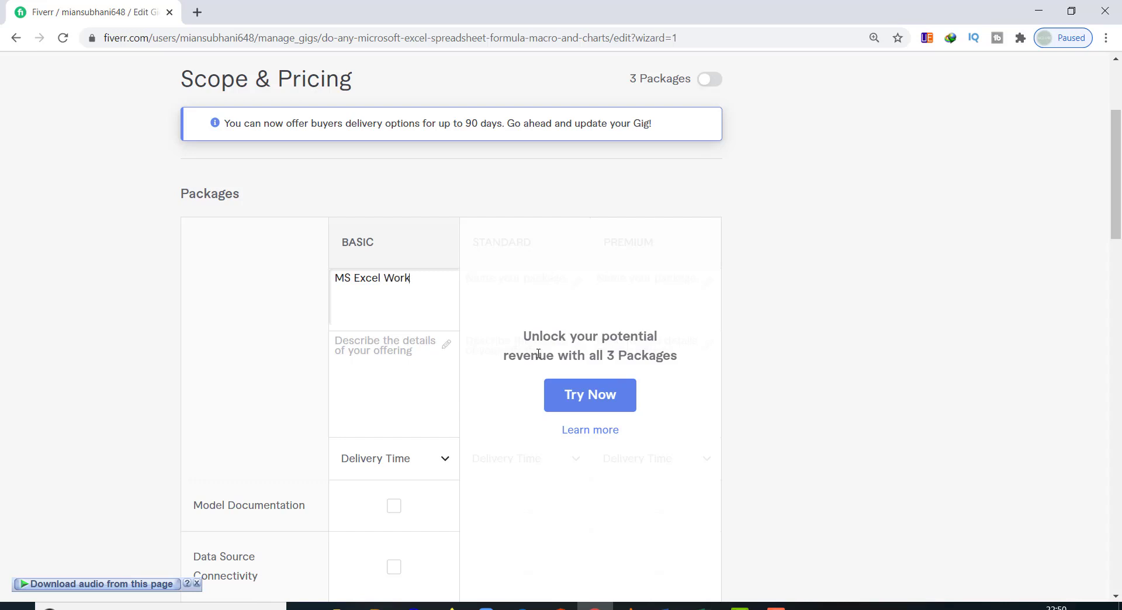
- Describe the Basic package as "1 Macro", "1 Button" and "1 Sheet" on separate lines, and set its delivery time to 1 day
click(433, 363)
click(427, 358)
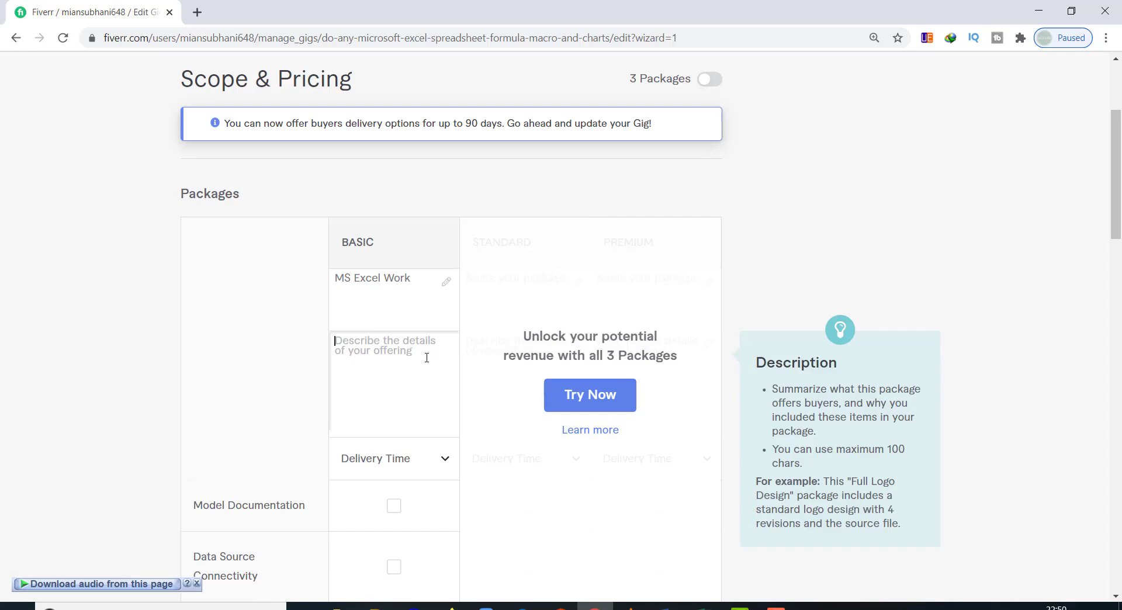
text(1 Macro)
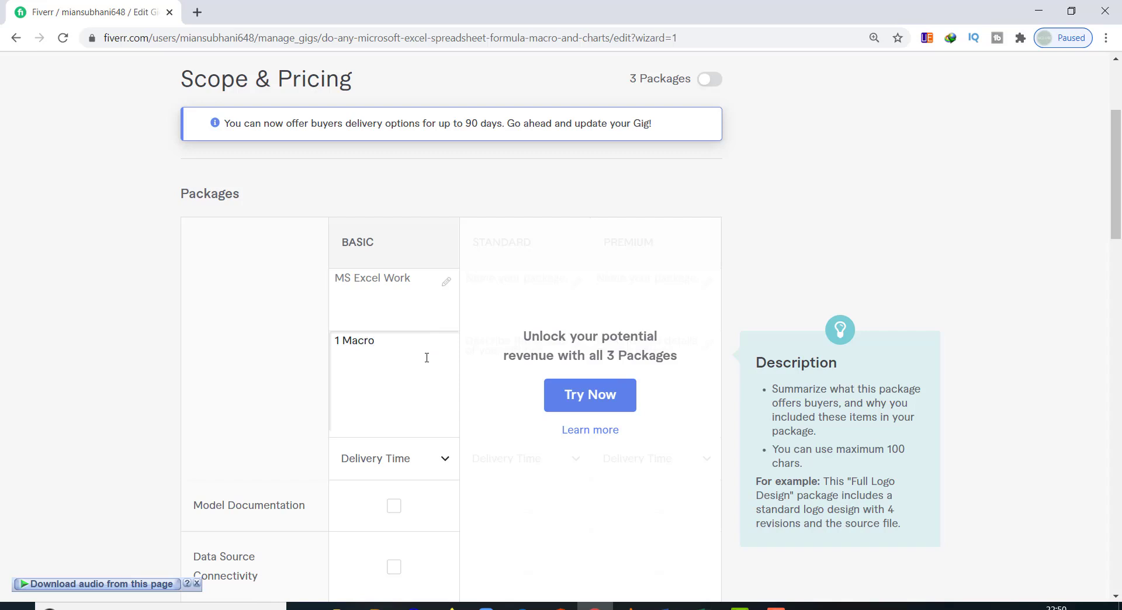
text( 1 Button)
text( 1 S)
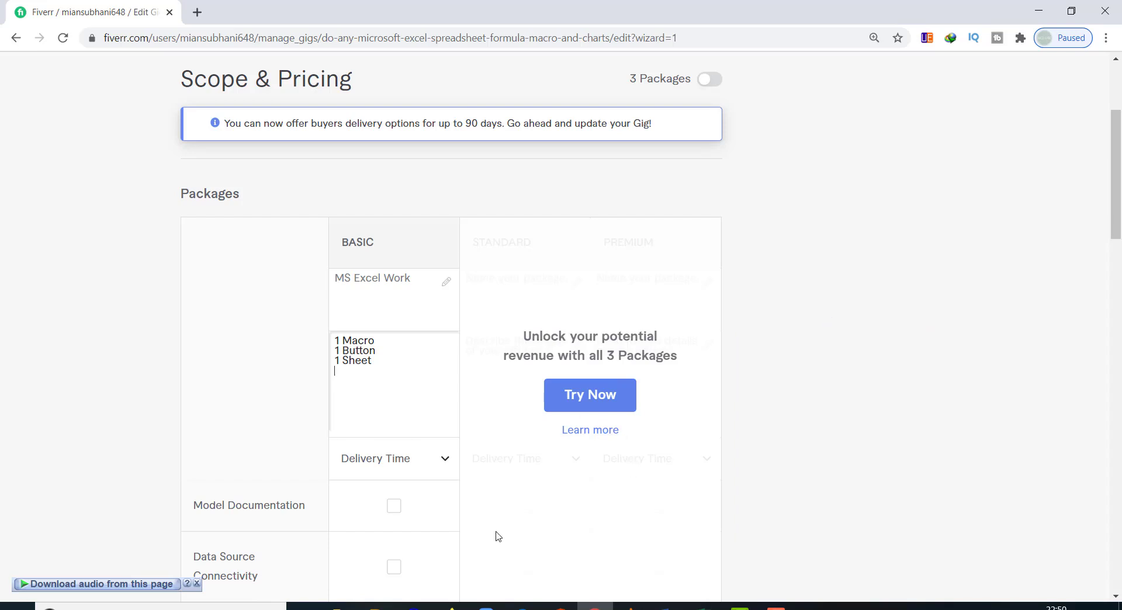
click(444, 456)
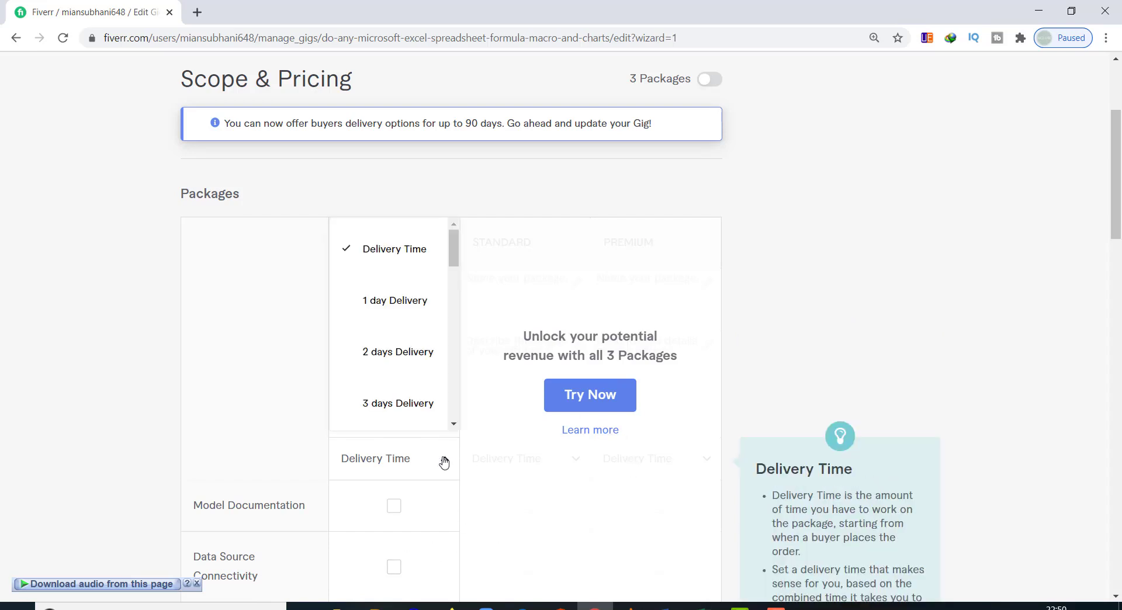
click(404, 313)
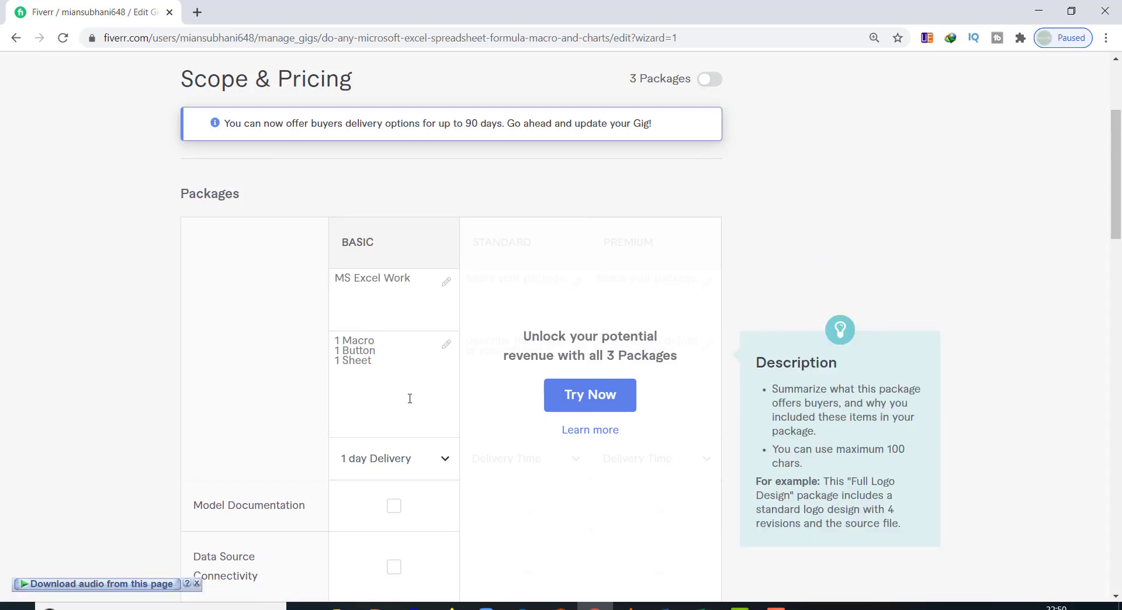
- Set the Basic package's number of macros to 1 and include toolbar integration
scroll(390, 491, down, 3)
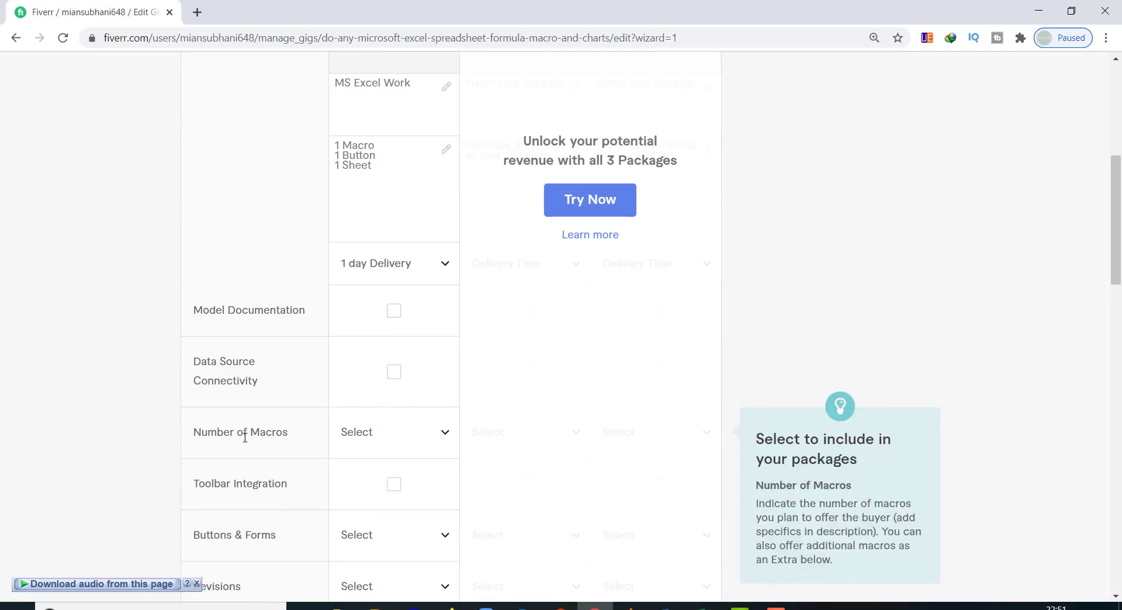
click(445, 435)
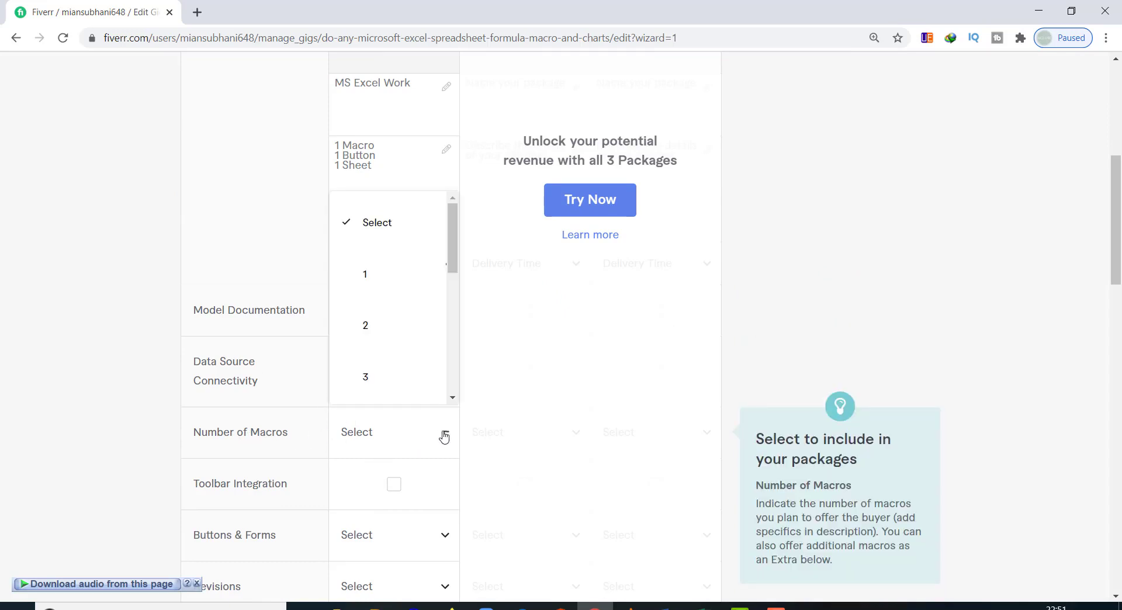
click(388, 286)
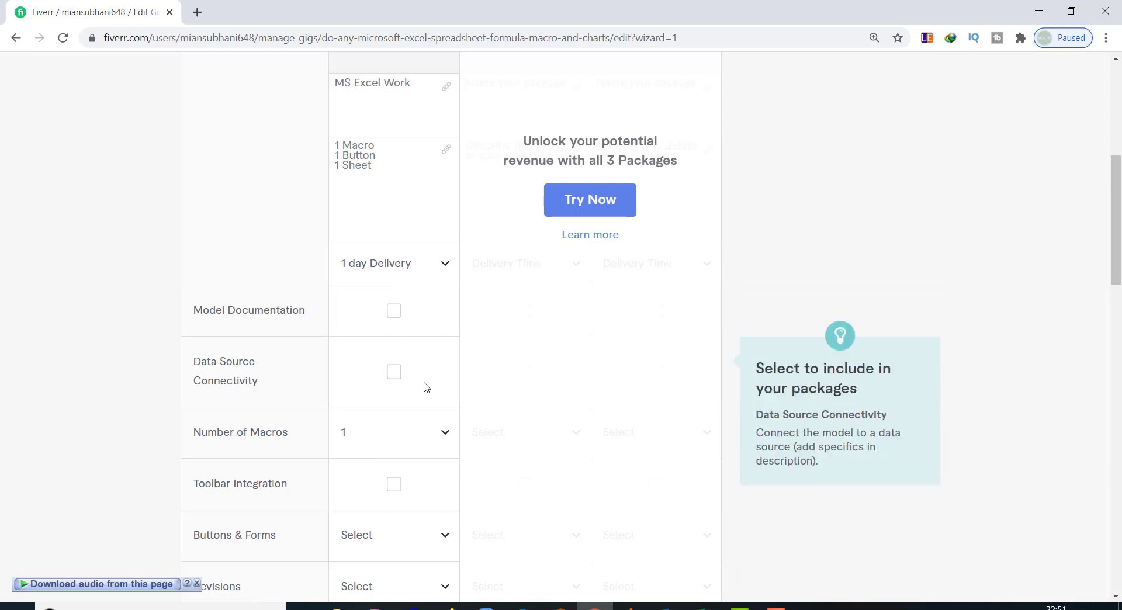
click(393, 494)
scroll(429, 466, down, 3)
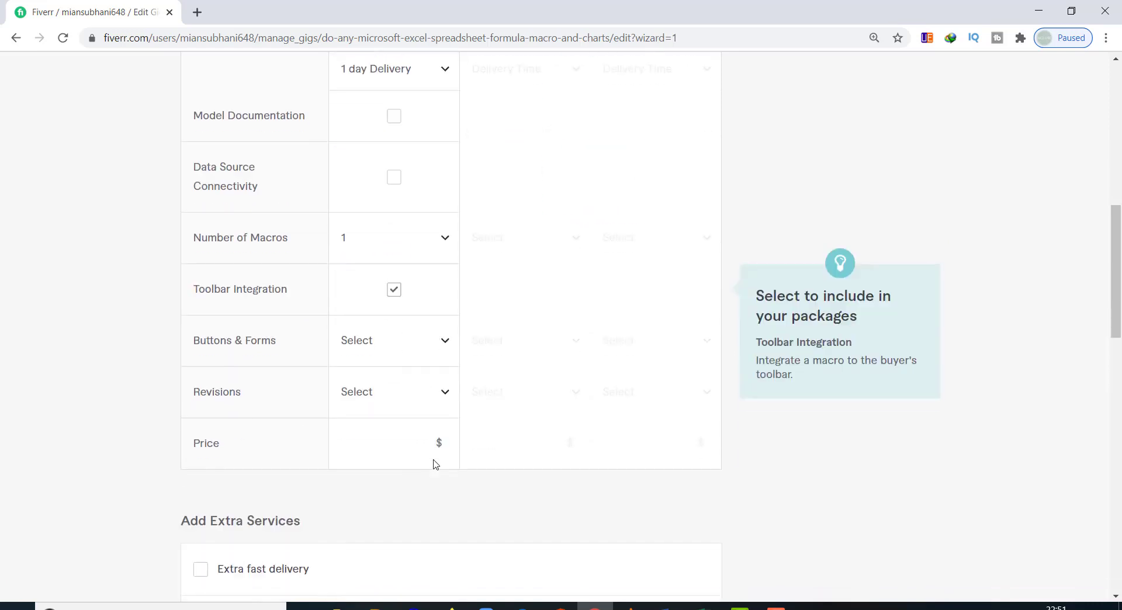
- Set the Basic package's buttons and forms to 1 and its revisions to Unlimited
click(444, 347)
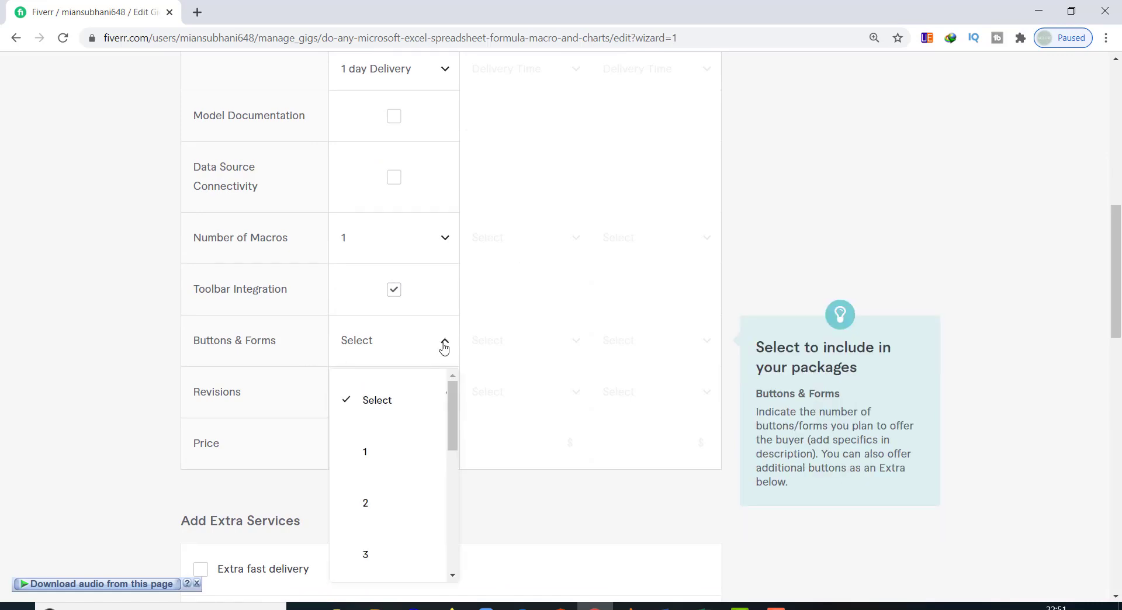
click(390, 457)
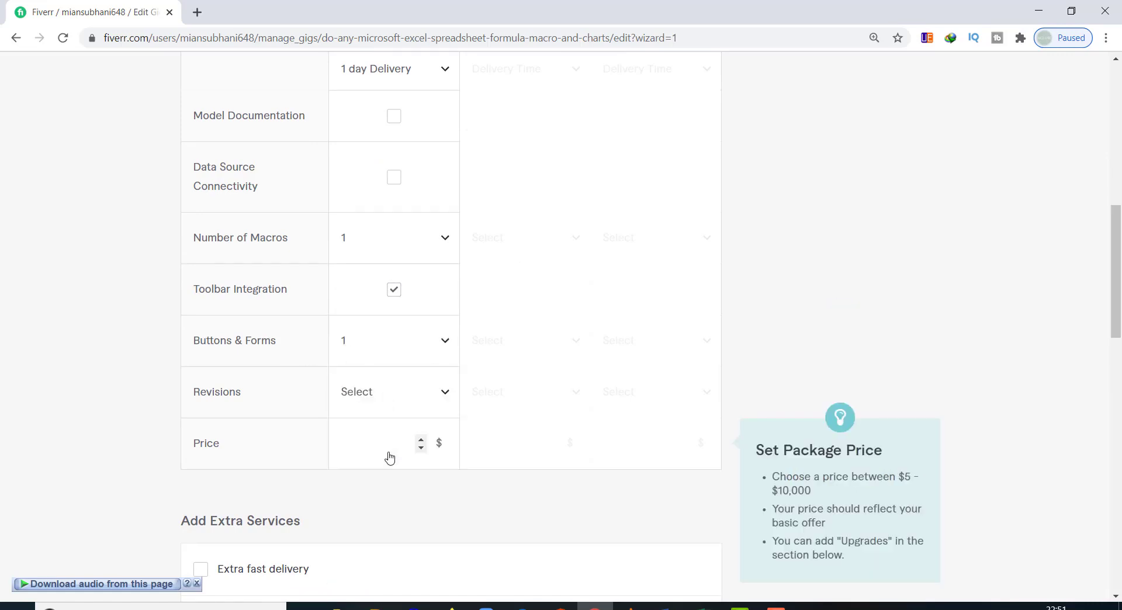
click(445, 395)
scroll(455, 323, down, 5)
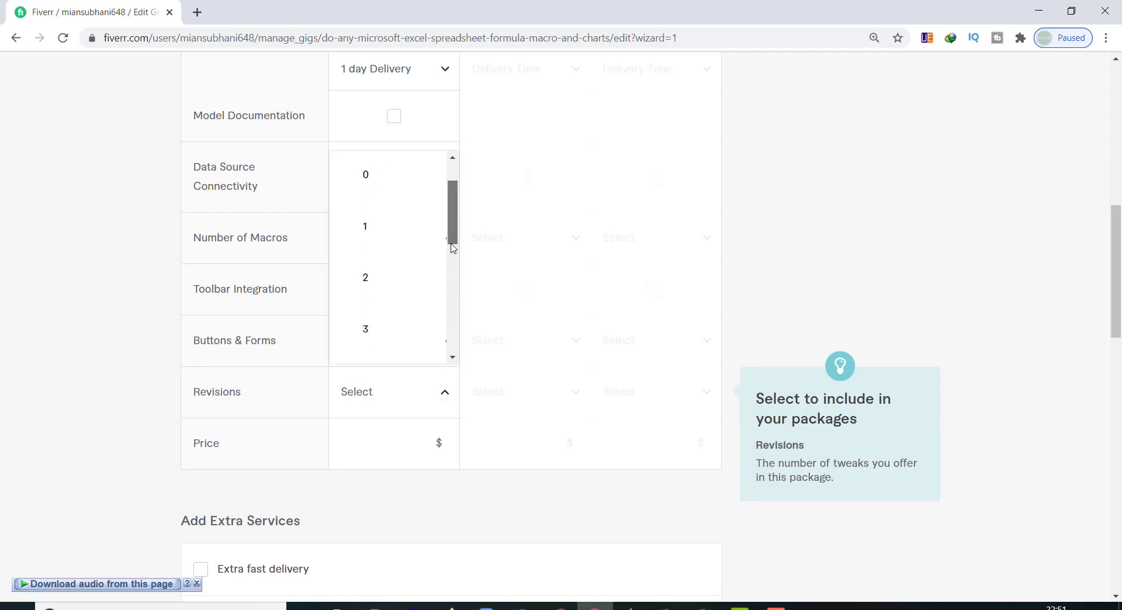
scroll(454, 323, down, 2)
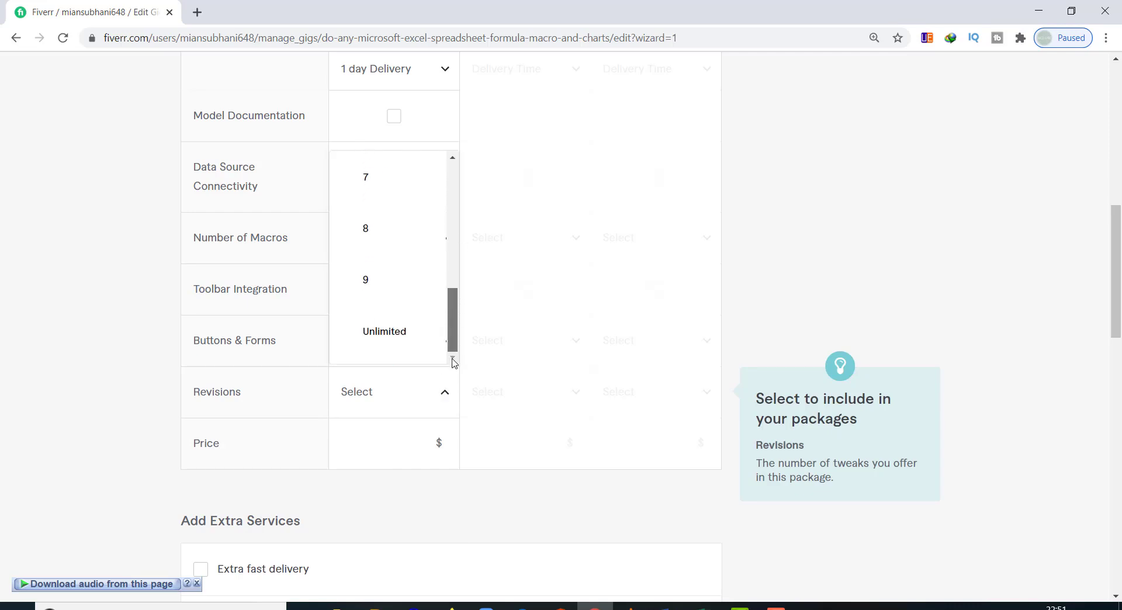
click(379, 331)
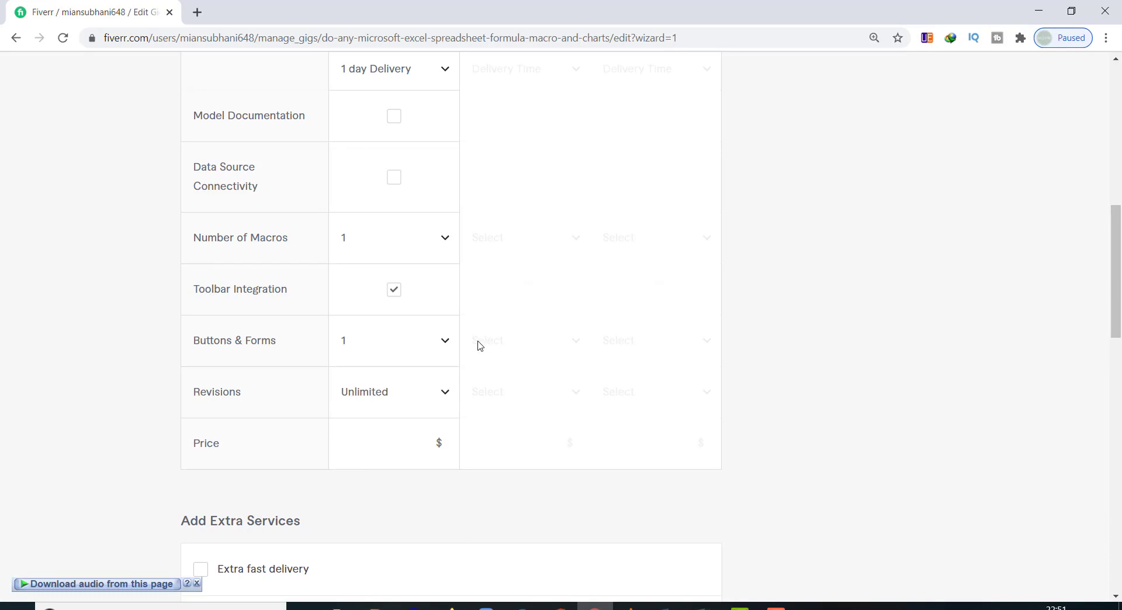
- Set the Basic package price to $20 and save the pricing without any extra services
click(420, 439)
click(421, 439)
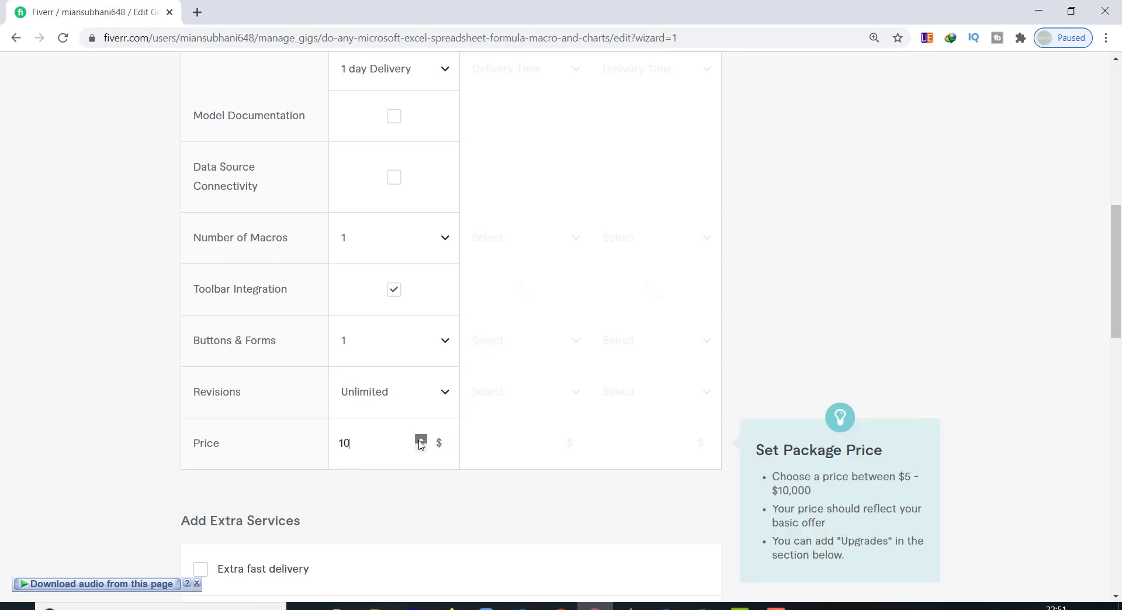
click(421, 441)
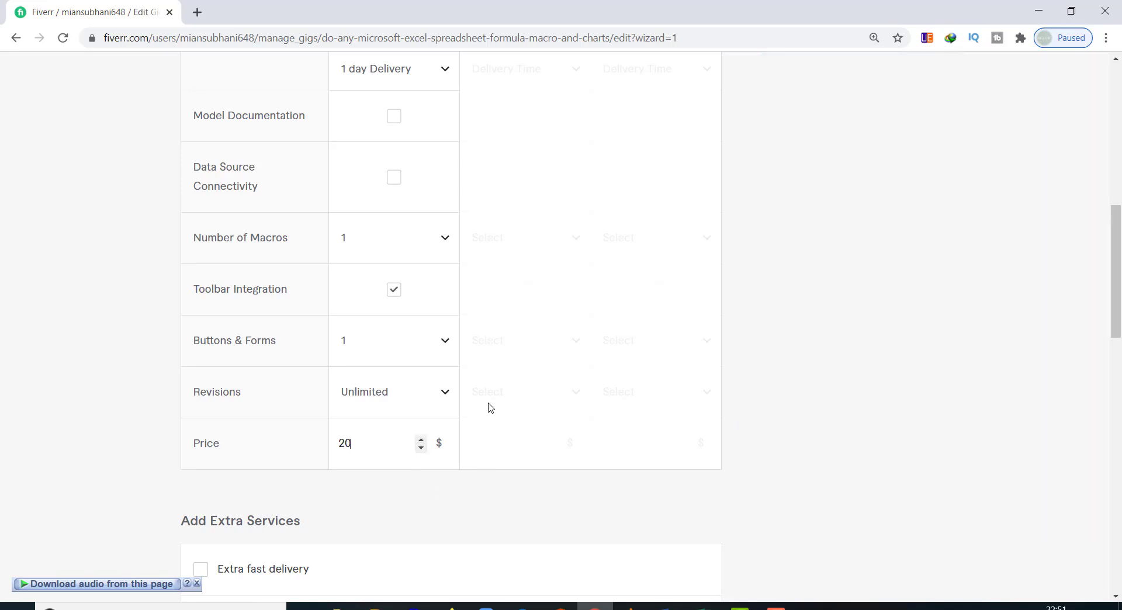
scroll(491, 409, up, 3)
scroll(492, 406, up, 3)
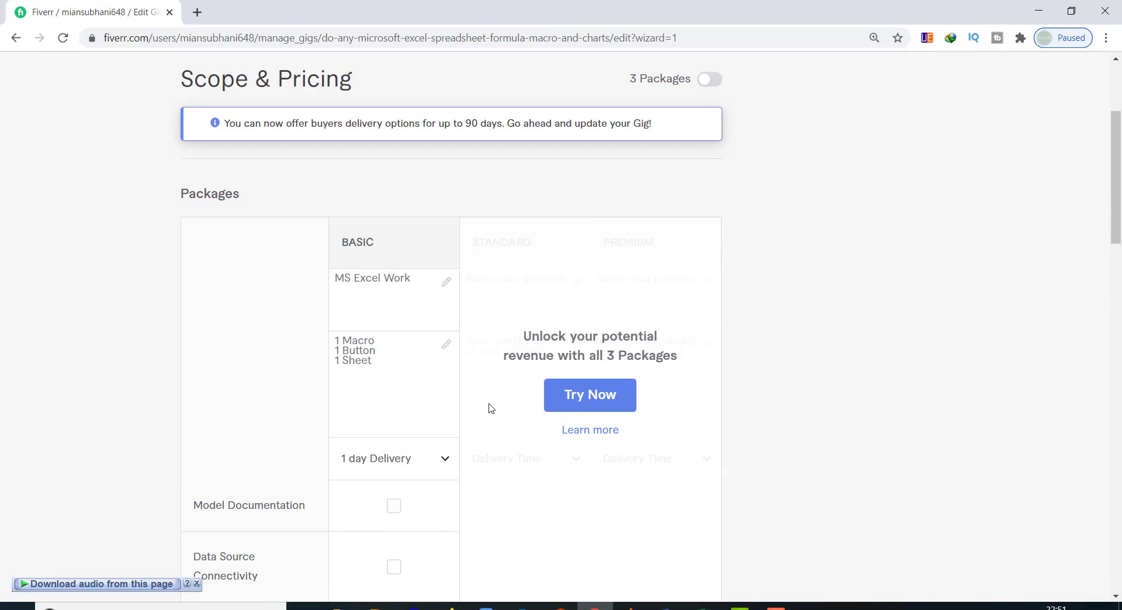
scroll(490, 408, down, 10)
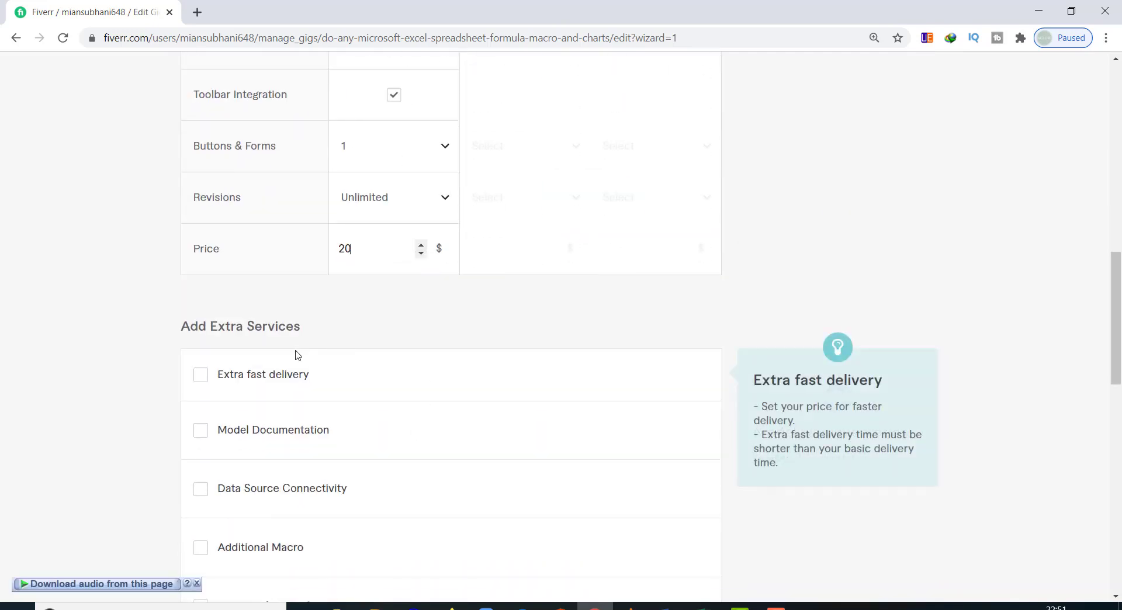
scroll(336, 371, down, 3)
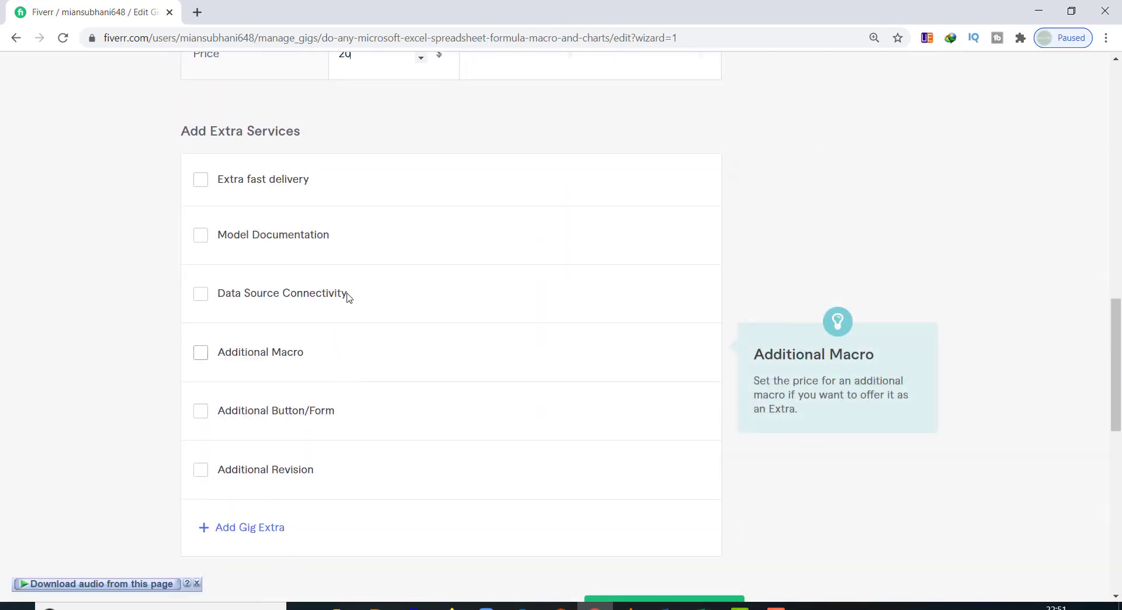
scroll(400, 356, down, 3)
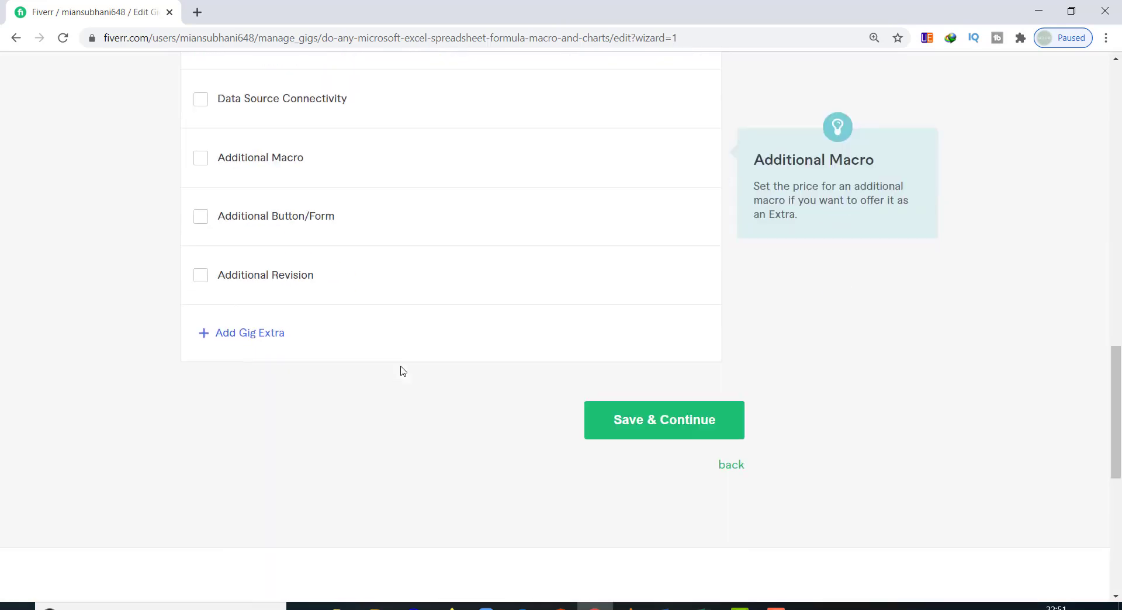
click(627, 429)
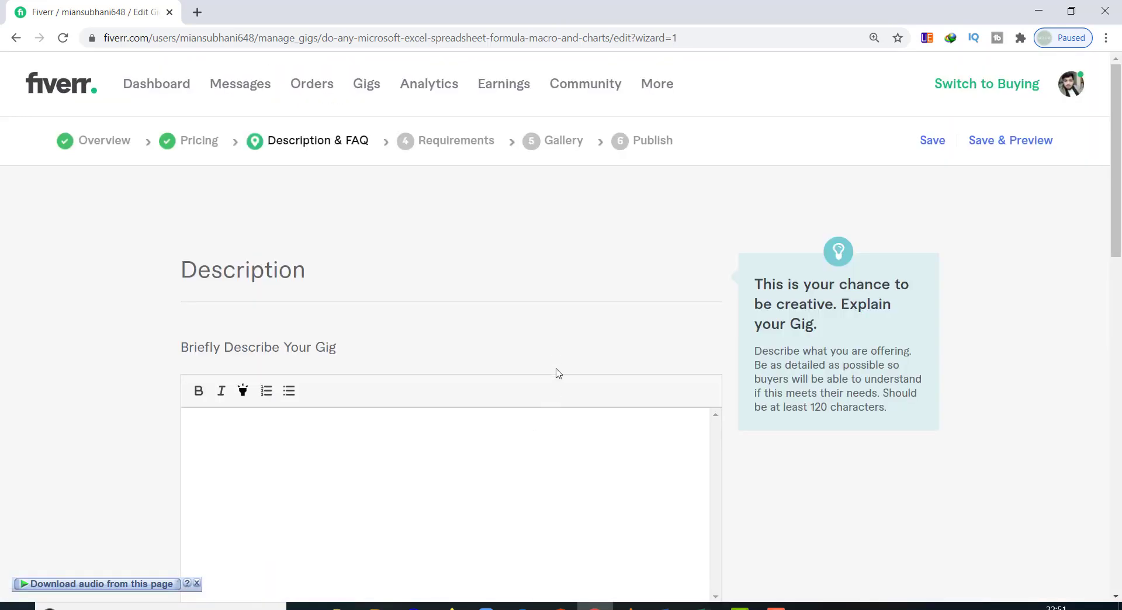
- Paste the prepared text about Excel expertise, services and guarantees as the gig description, starting with "Greetings !"
scroll(556, 366, down, 3)
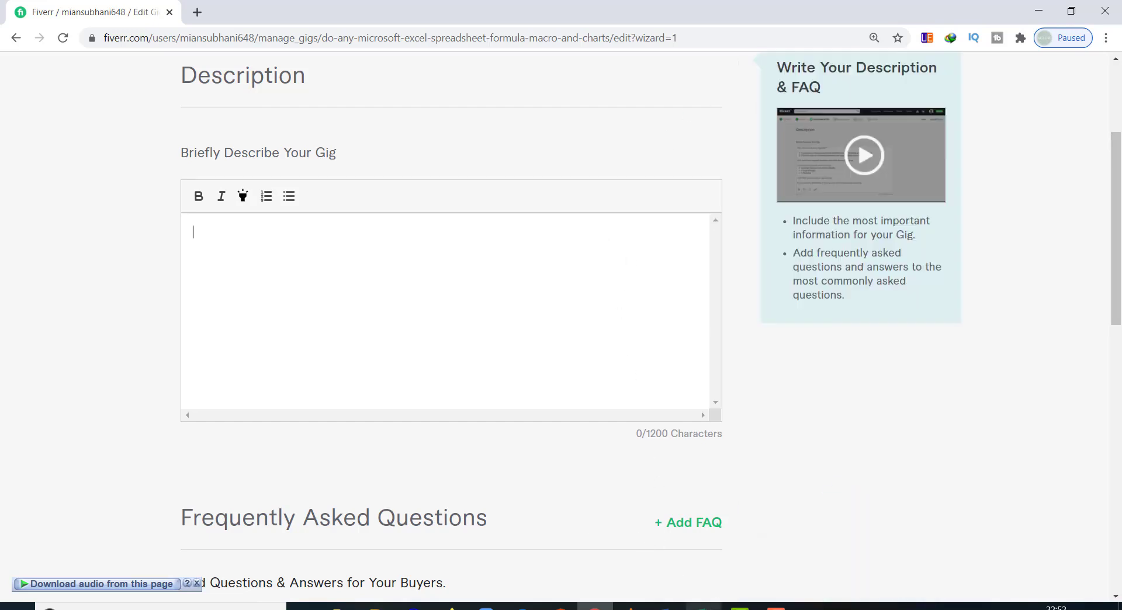
mouse_move(704, 608)
key(ctrl+v)
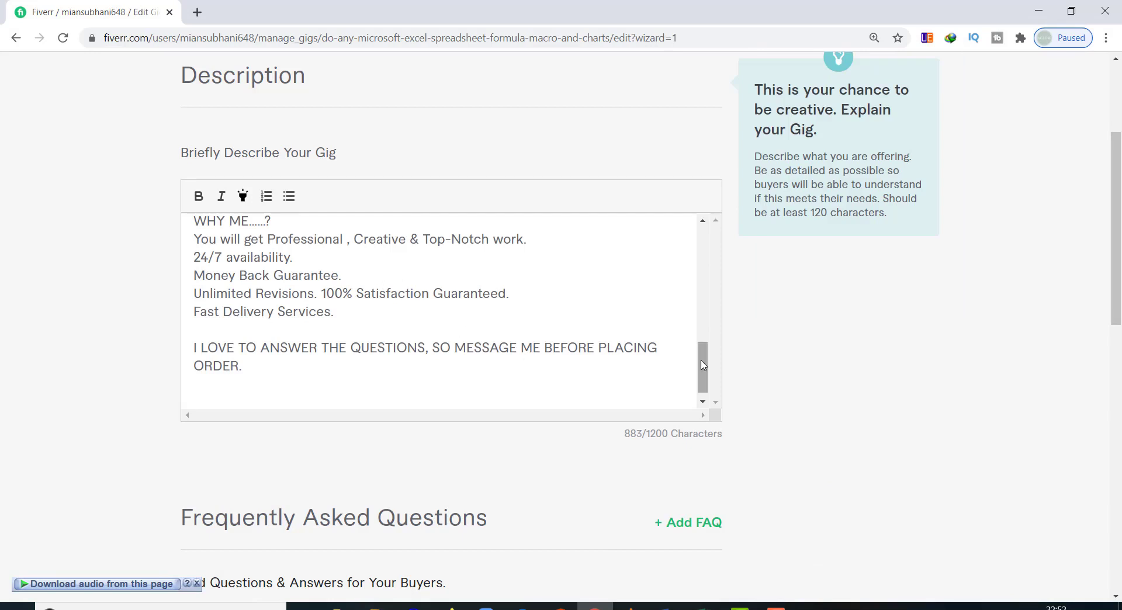
drag(700, 357, 706, 239)
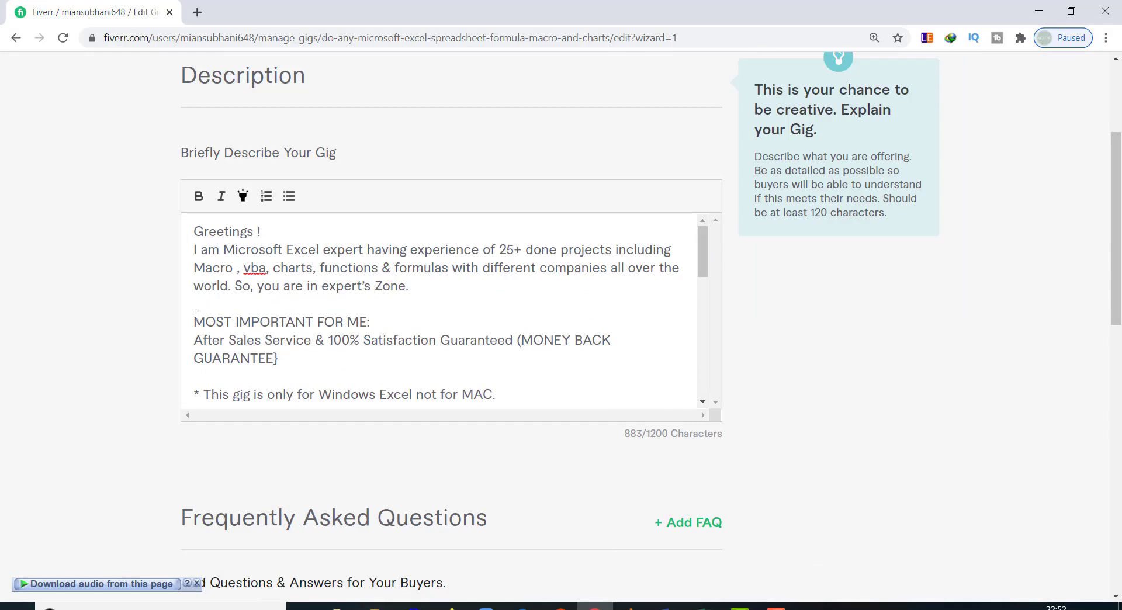
- Highlight "MOST IMPORTANT FOR ME:" and the closing message request in the description, and bold the "MY SERVICES:" and "WHY ME......?" headings
drag(198, 316, 370, 322)
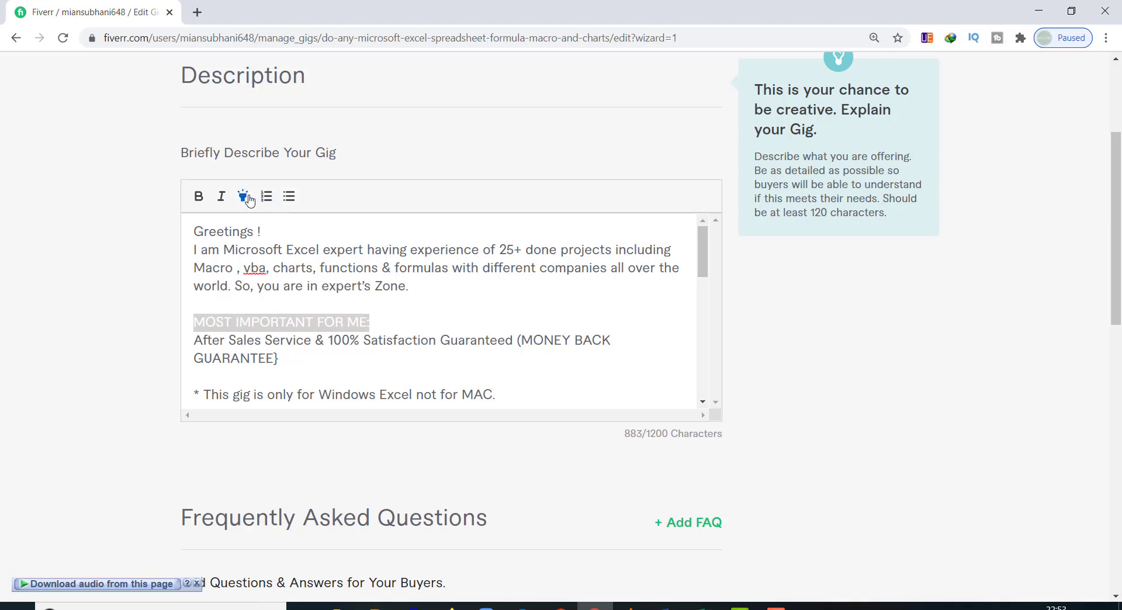
click(268, 359)
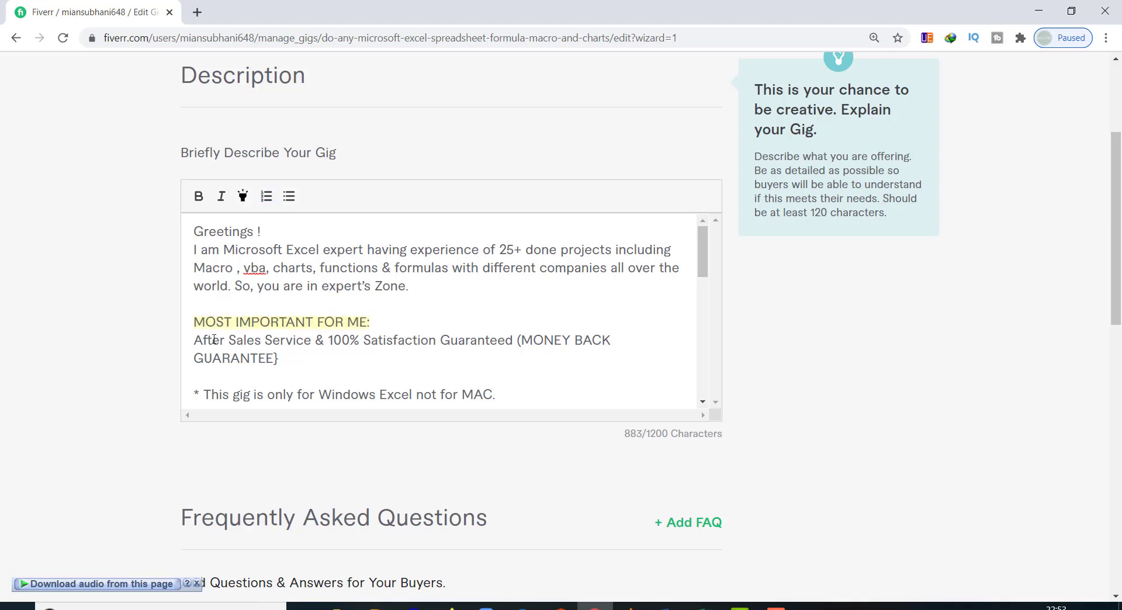
scroll(234, 364, down, 5)
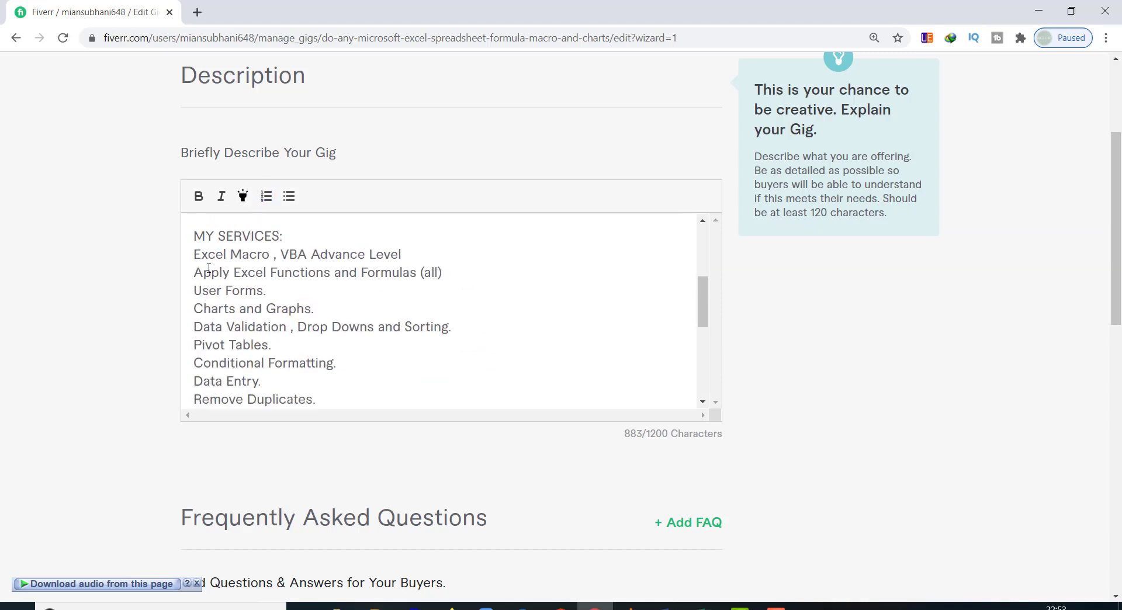
drag(187, 236, 287, 242)
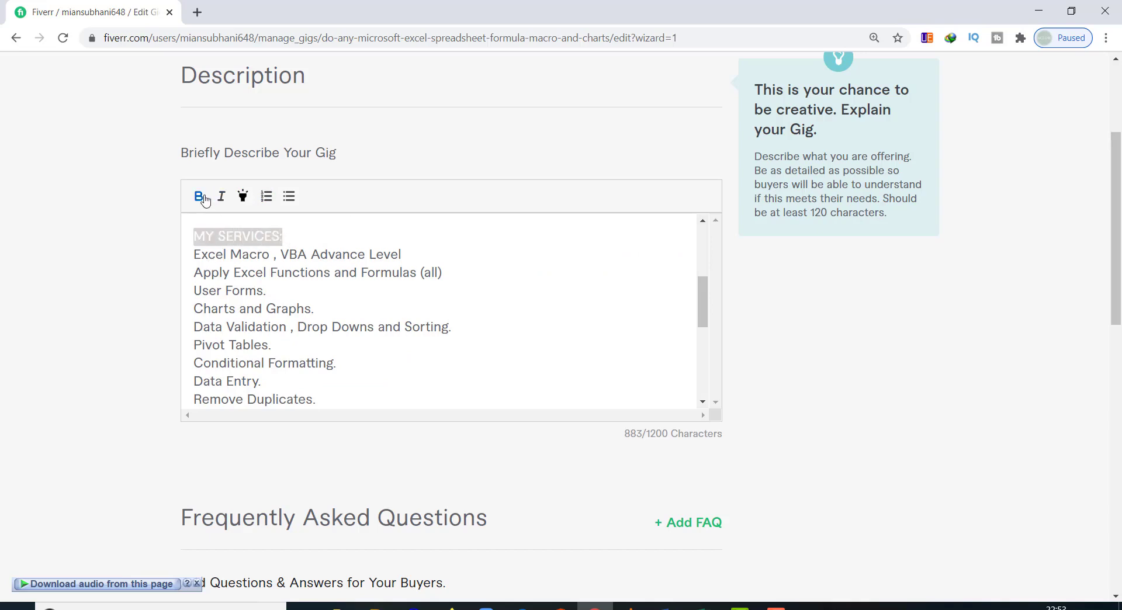
scroll(428, 327, down, 3)
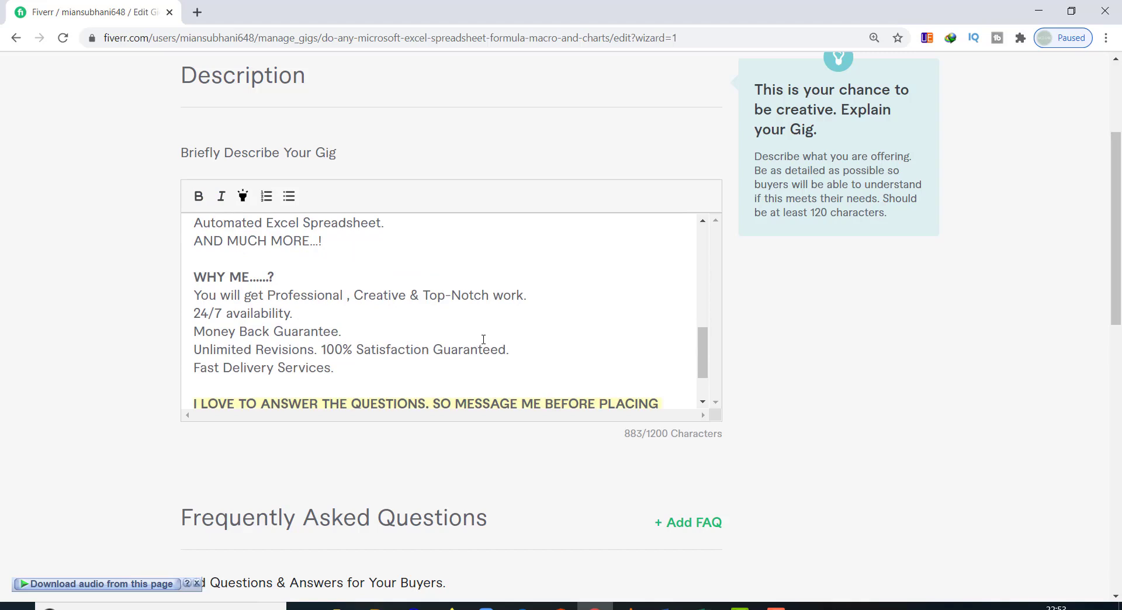
scroll(483, 337, down, 2)
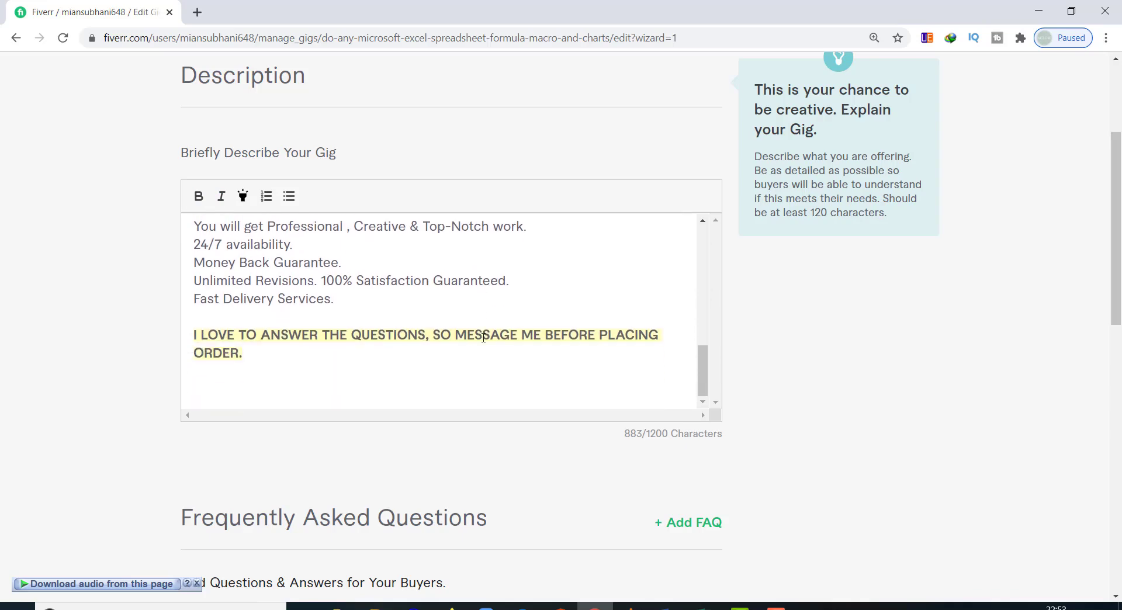
- Save the formatted gig description without adding any FAQ and continue to the requirements
scroll(484, 338, up, 8)
scroll(619, 477, down, 3)
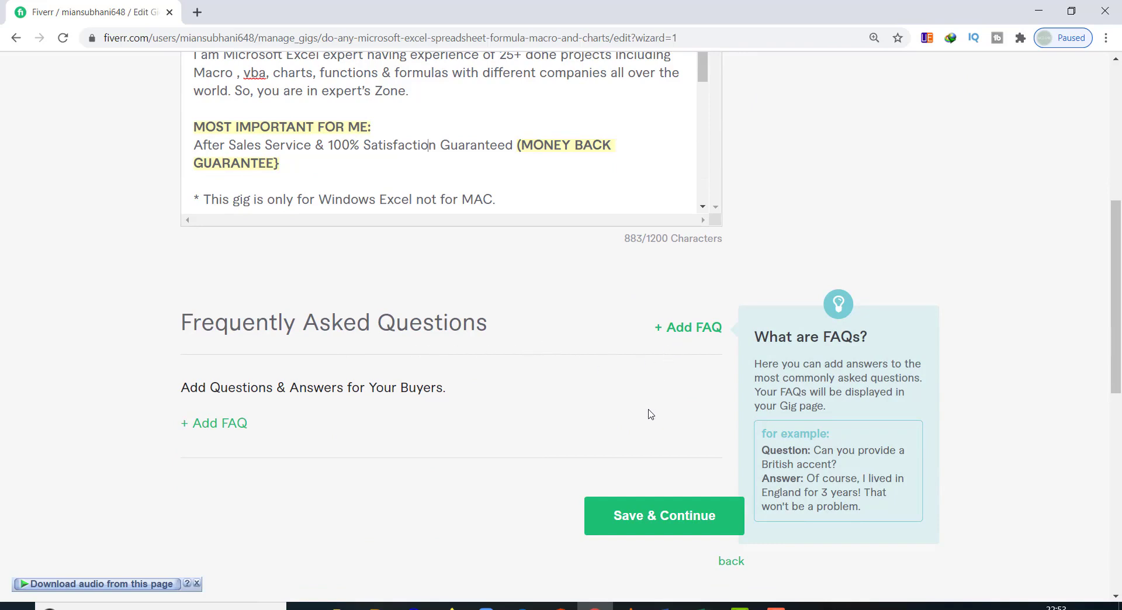
click(669, 522)
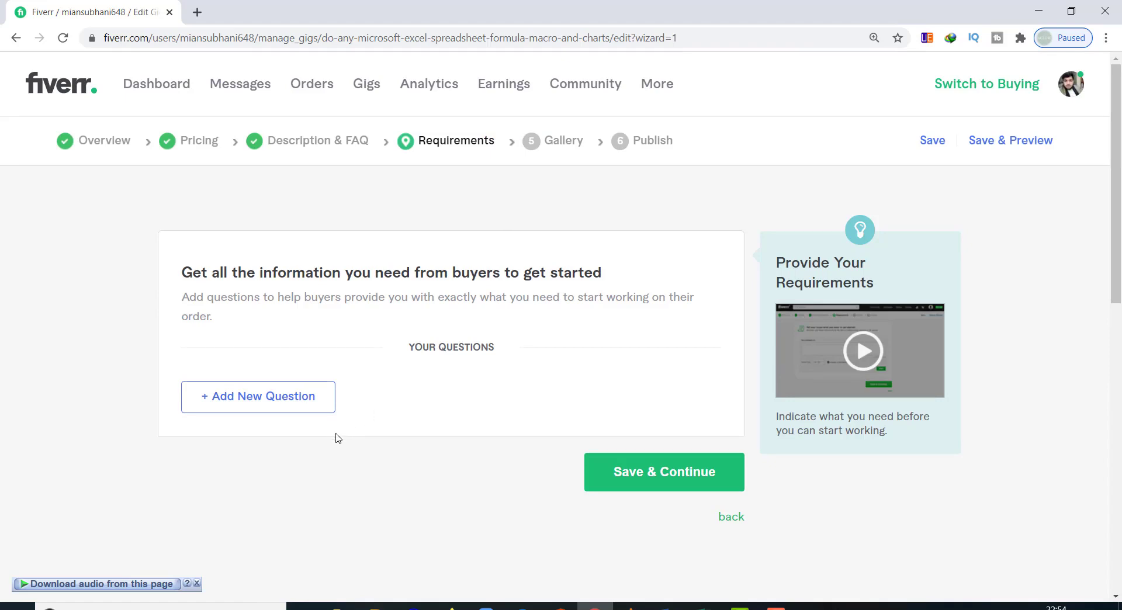
- Add the required free-text question "you will provide data , or other material related to your project." and save the requirements
click(281, 402)
click(275, 447)
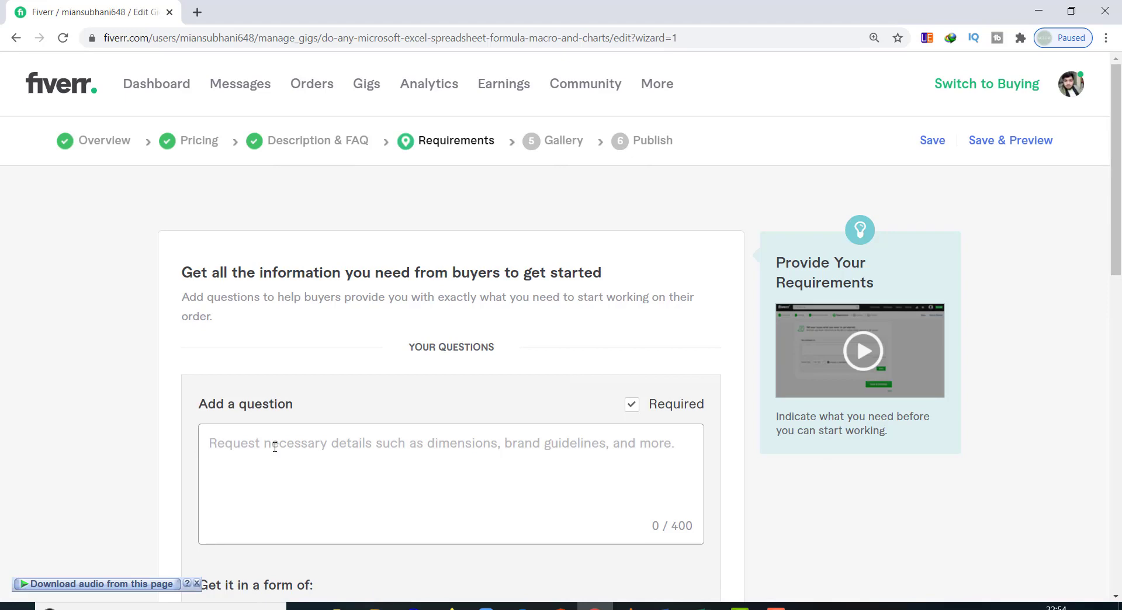
text(you will provide data , or other material related to your project.)
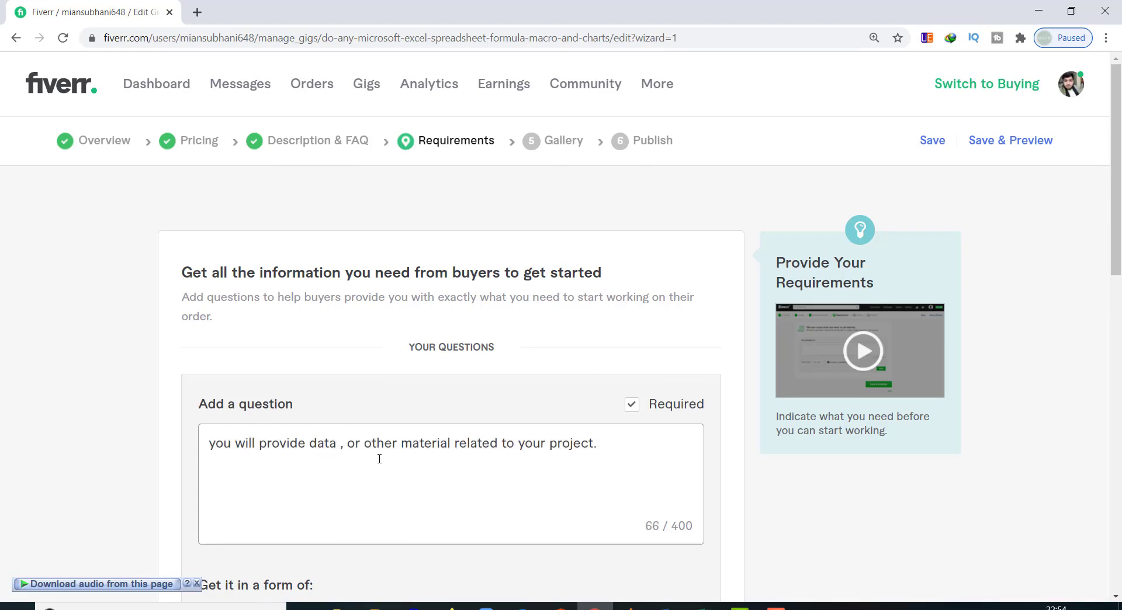
scroll(386, 461, down, 3)
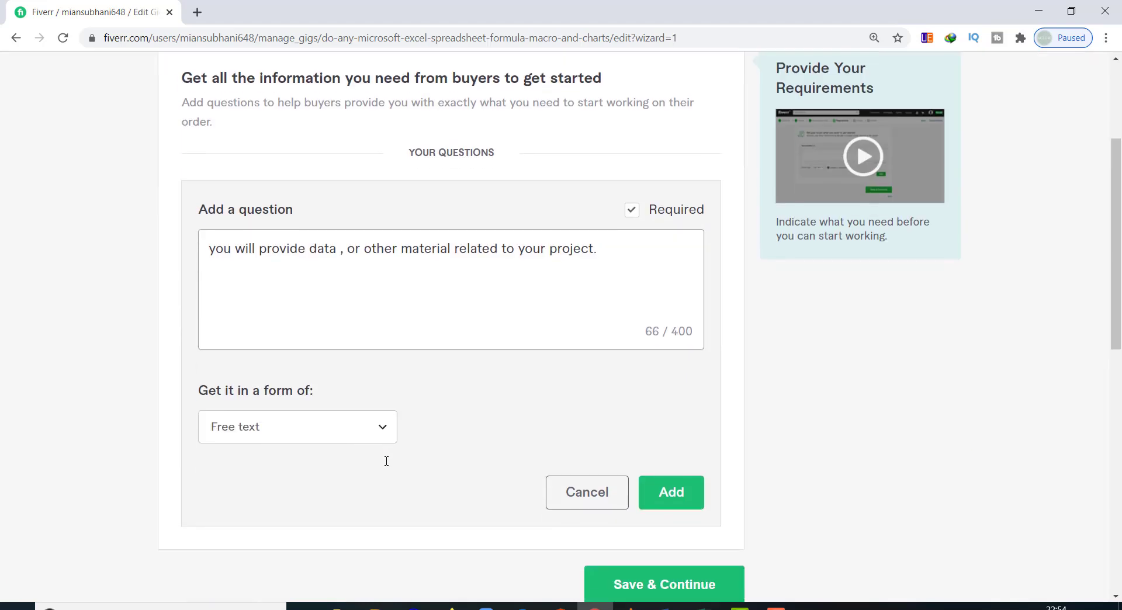
click(669, 494)
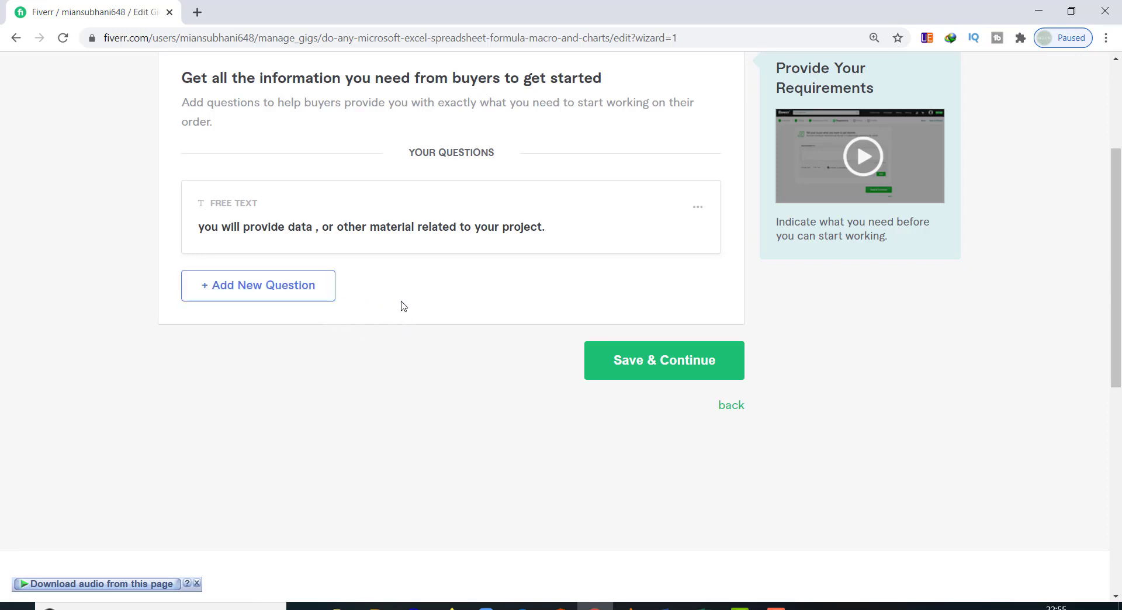
click(626, 374)
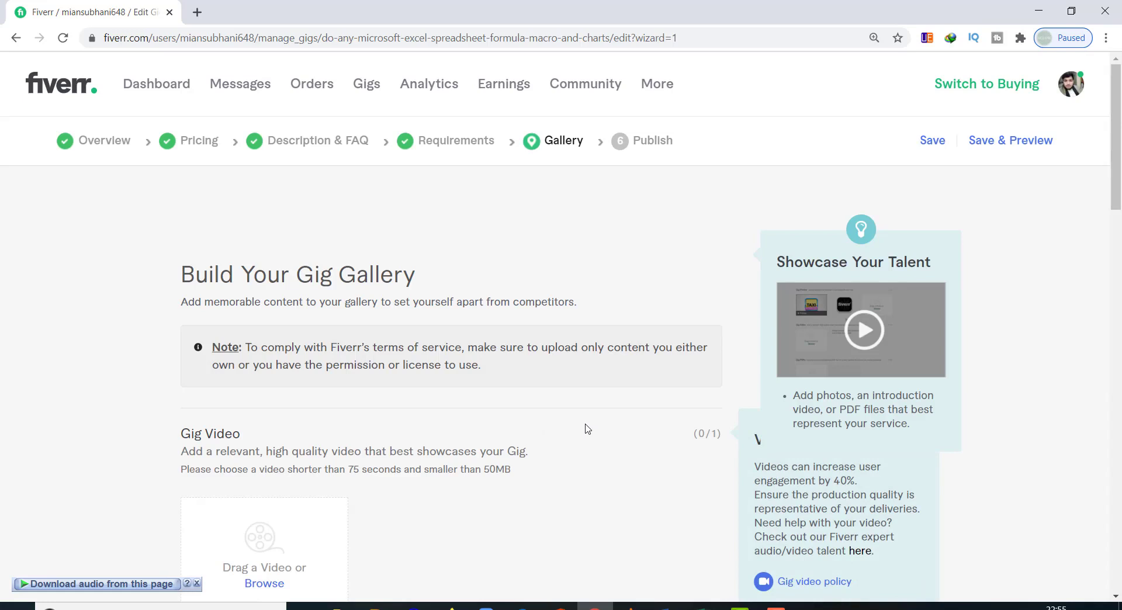
- Upload the MS Excel banner, pie chart and spreadsheet images as gig photos, and save the gallery without video, audio or PDFs
scroll(588, 430, down, 3)
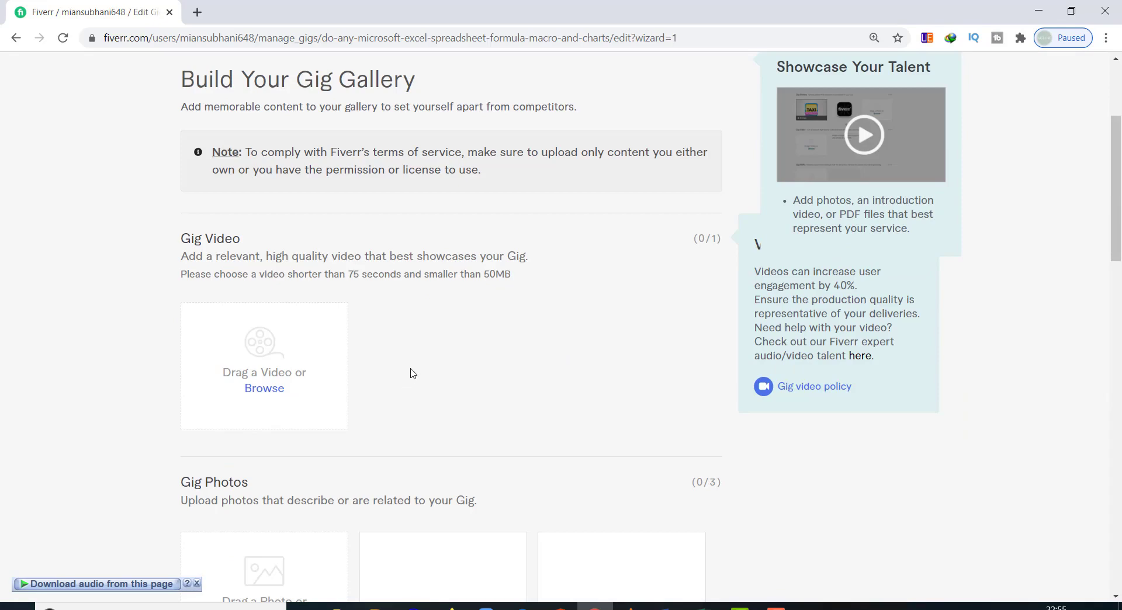
scroll(411, 374, down, 3)
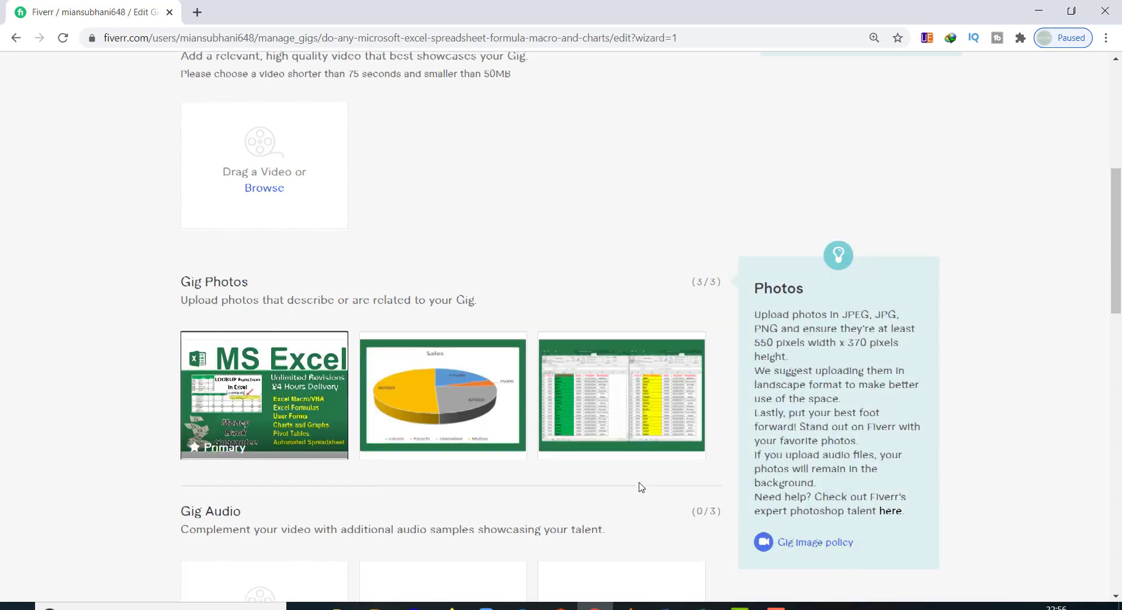
scroll(641, 487, down, 6)
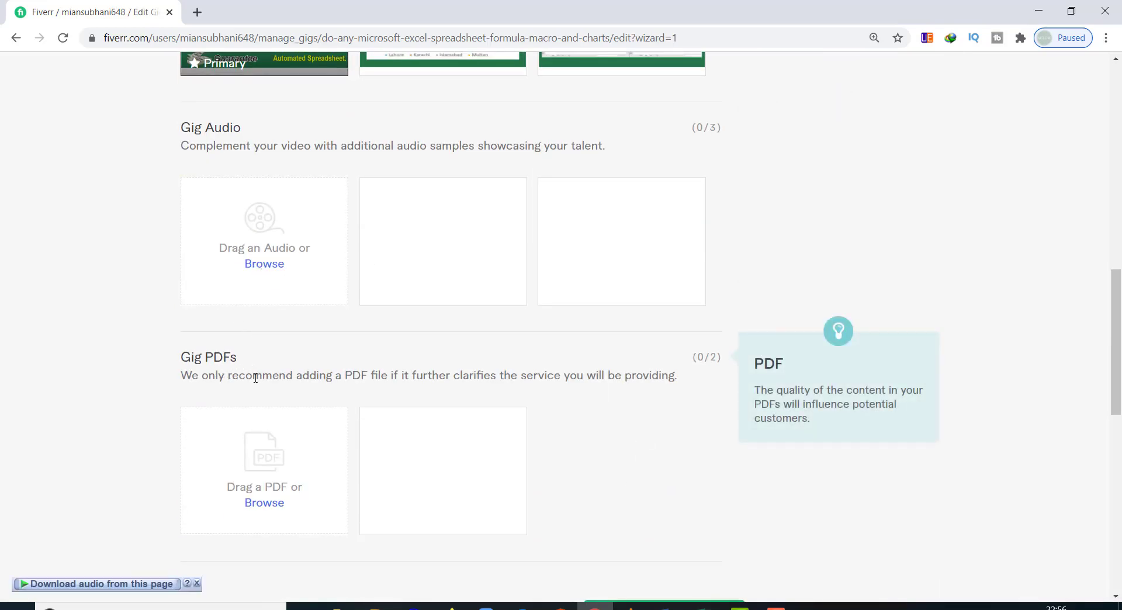
scroll(348, 408, down, 6)
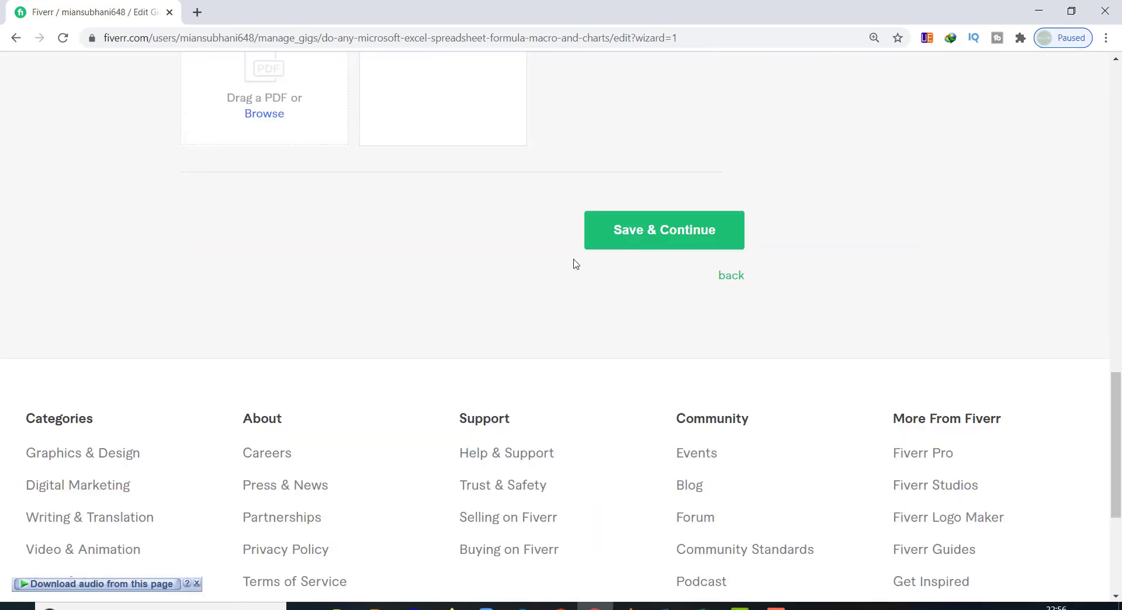
click(618, 243)
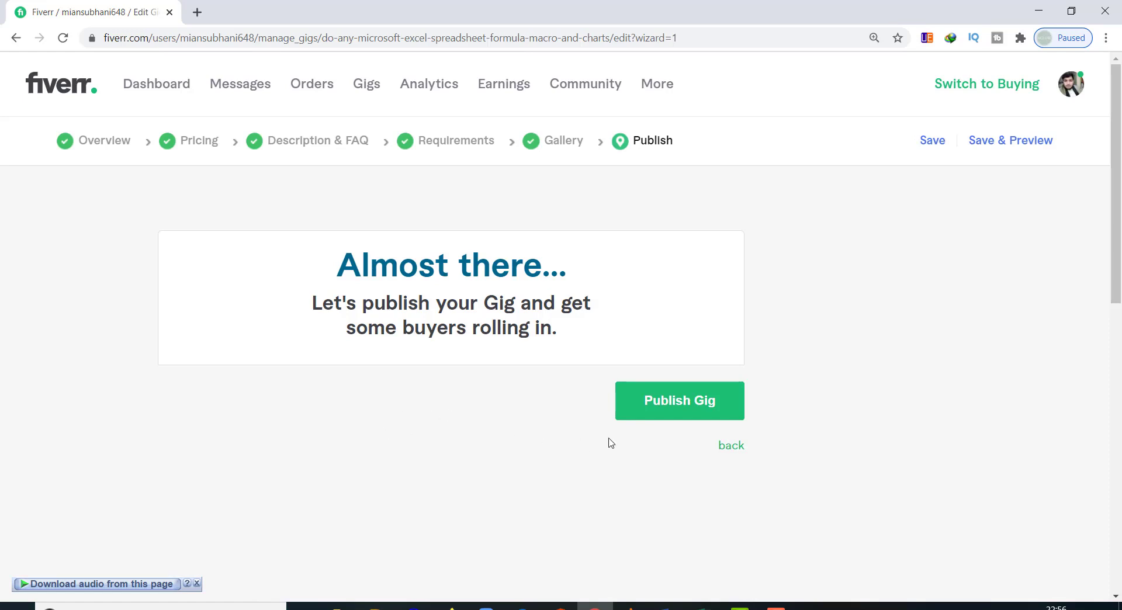
- Publish the gig and open the overview of all gigs
click(669, 409)
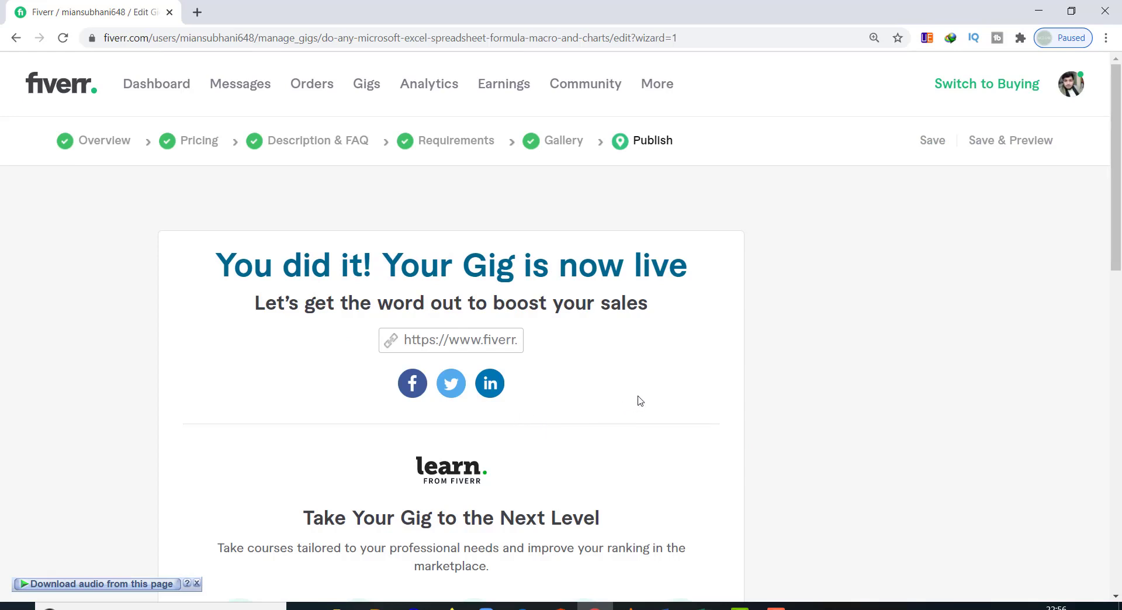
click(369, 86)
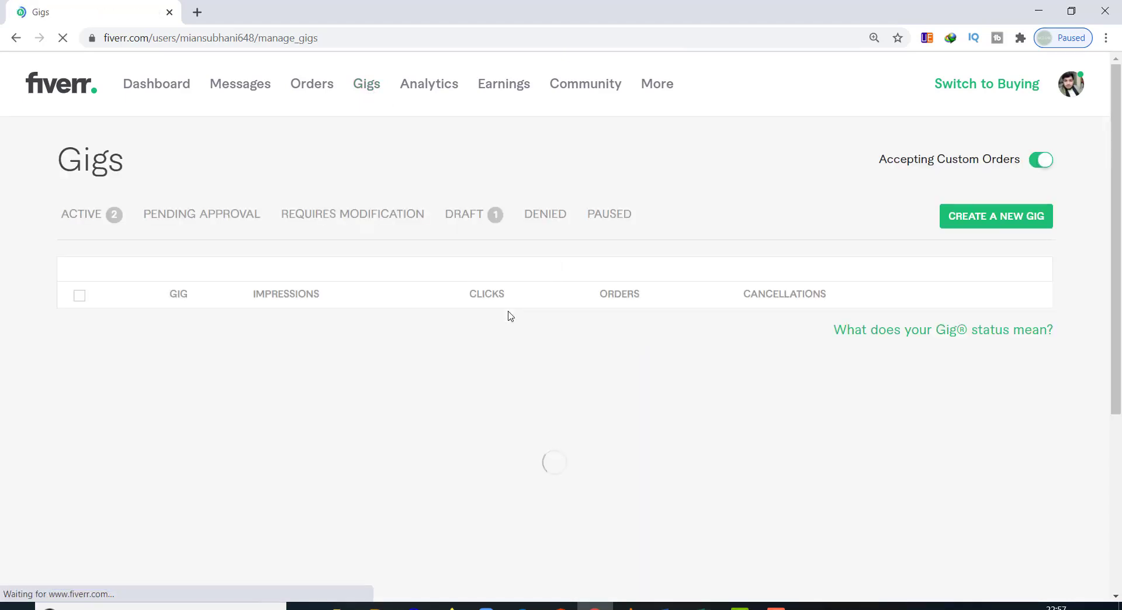